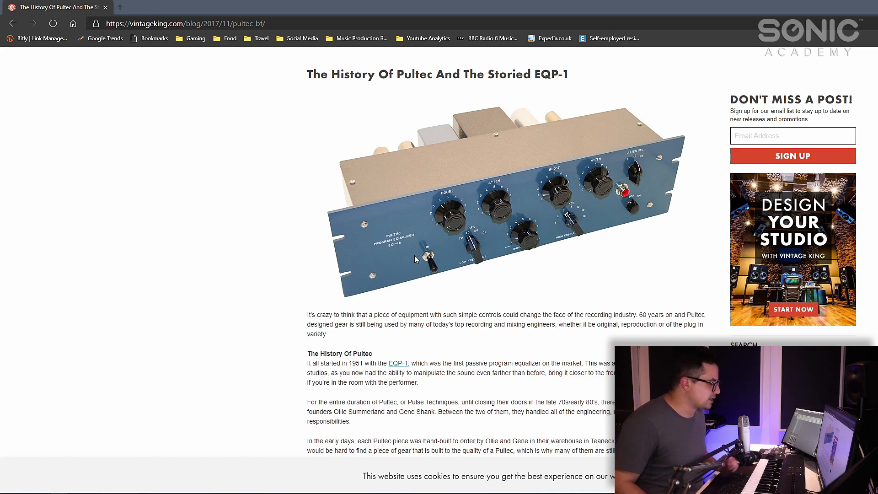
# - Bring up the Bettermaker EQ232D and PluginDoctor windows and arrange them so the response curve and the EQ controls are both visible
pyautogui.moveTo(215, 491)
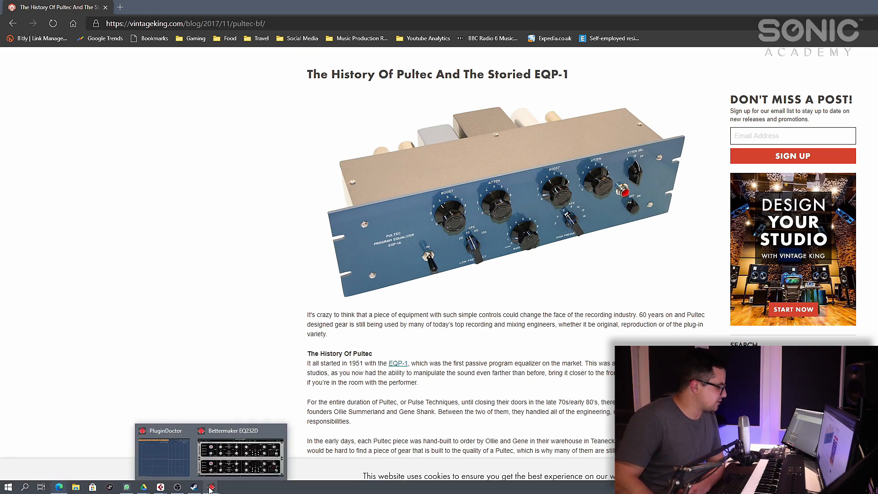
pyautogui.click(222, 435)
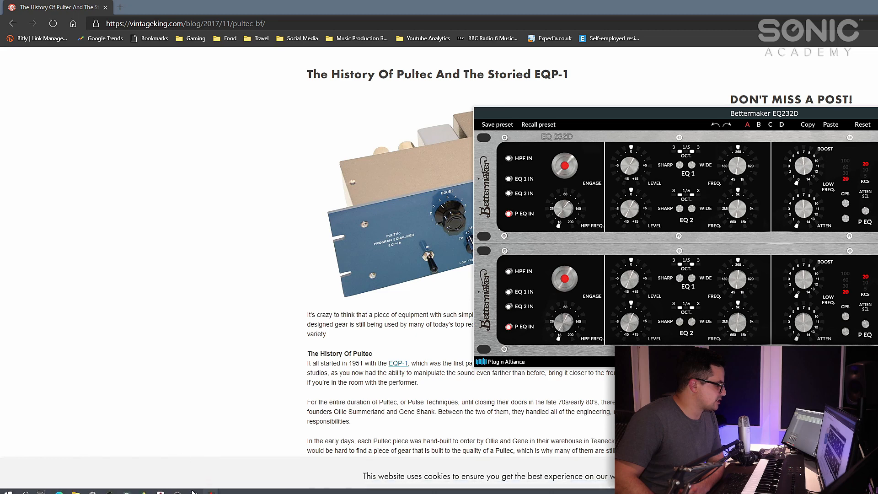
pyautogui.moveTo(209, 481)
pyautogui.click(165, 453)
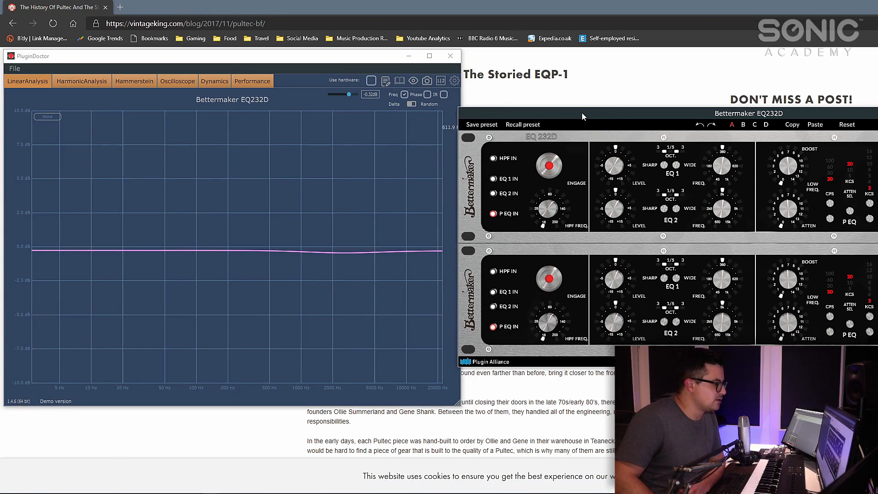
pyautogui.moveTo(590, 113); pyautogui.dragTo(588, 103)
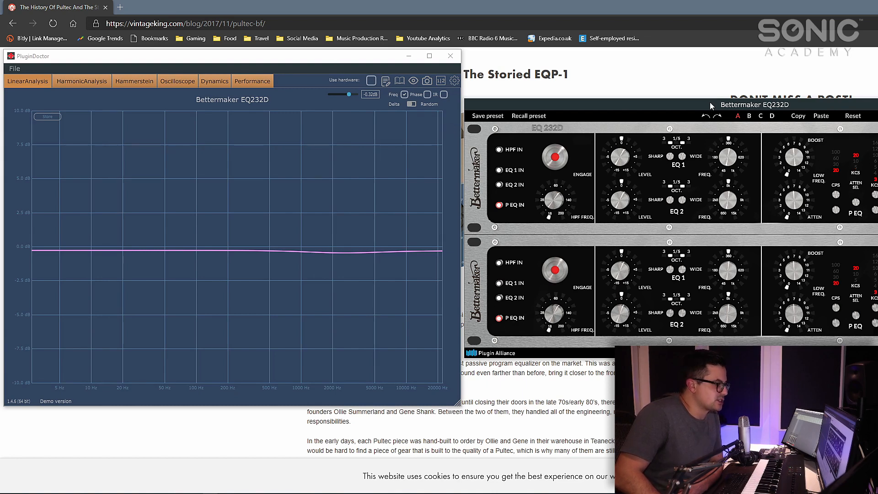
pyautogui.moveTo(688, 101); pyautogui.dragTo(482, 127)
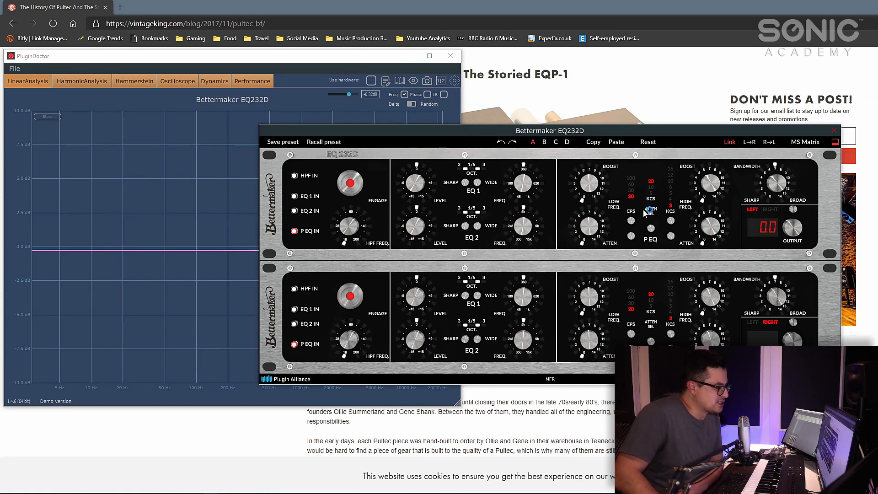
pyautogui.moveTo(548, 135); pyautogui.dragTo(488, 223)
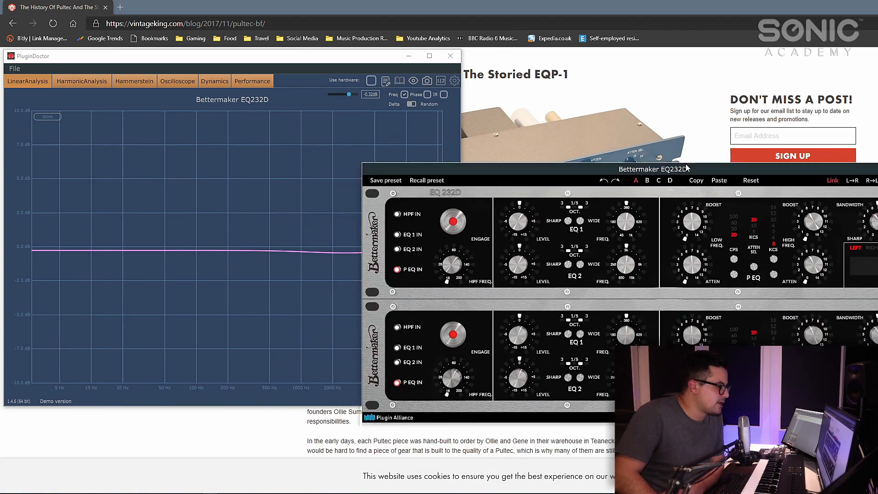
pyautogui.moveTo(519, 219); pyautogui.dragTo(701, 219)
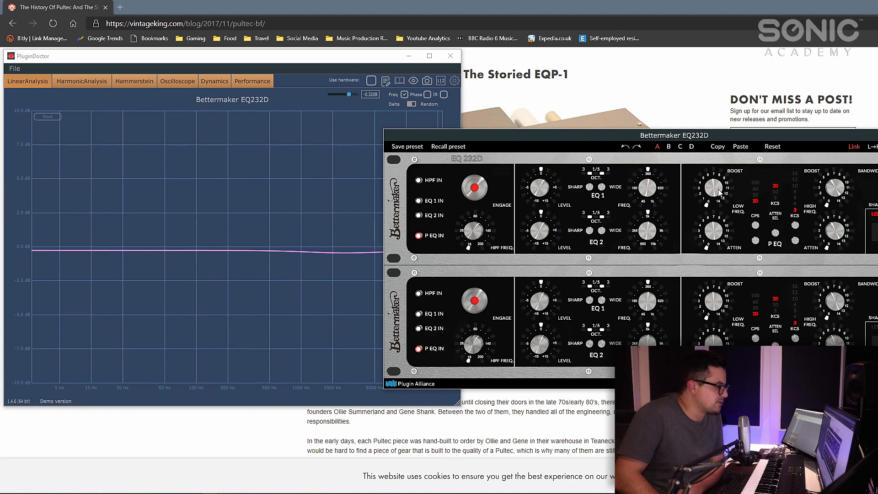
# - Raise the P EQ low-frequency boost to about 3 and switch its CPS setting between 30, 60 and finally 100
pyautogui.moveTo(720, 198)
pyautogui.mouseDown()
pyautogui.moveTo(725, 171)
pyautogui.moveTo(721, 189)
pyautogui.mouseUp()
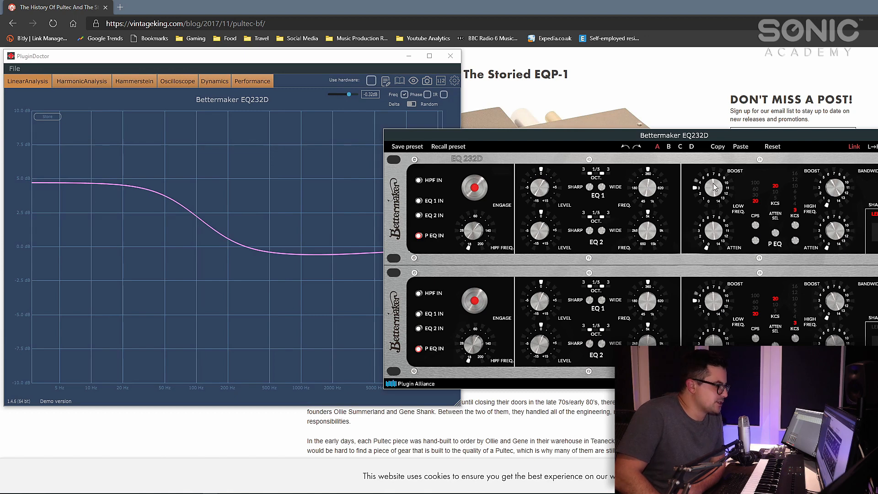
pyautogui.click(755, 196)
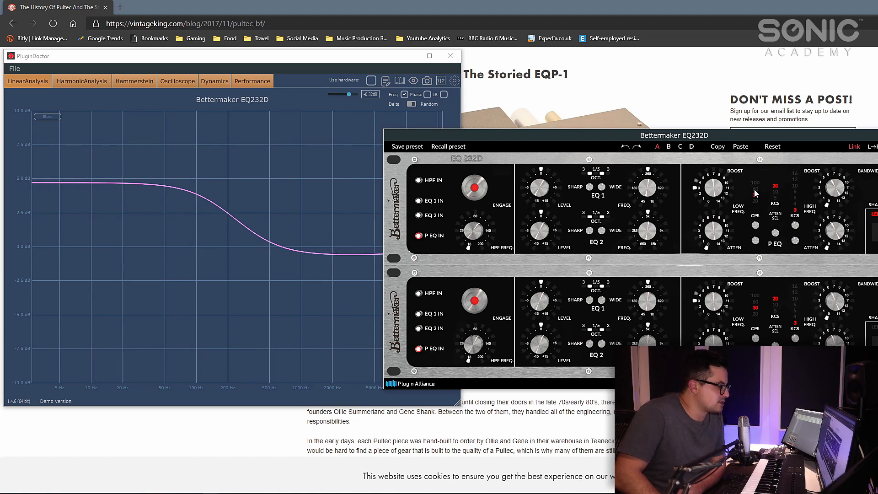
pyautogui.click(755, 183)
pyautogui.click(755, 196)
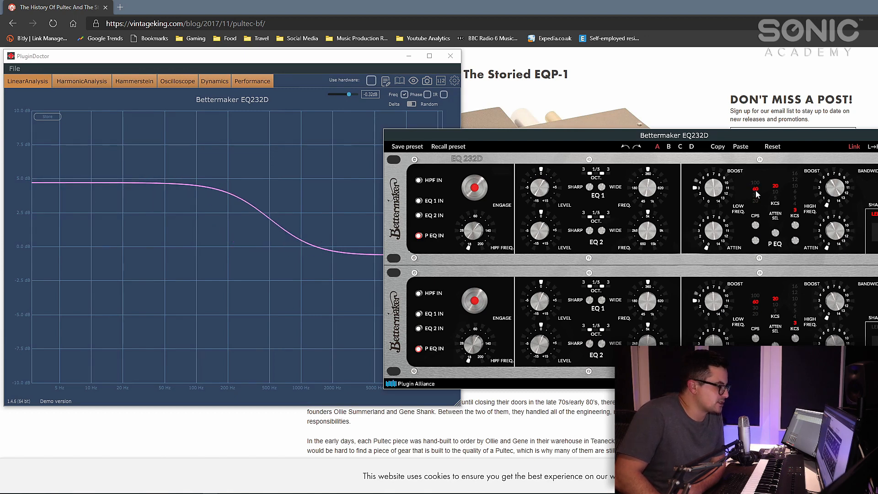
pyautogui.click(756, 201)
pyautogui.click(756, 195)
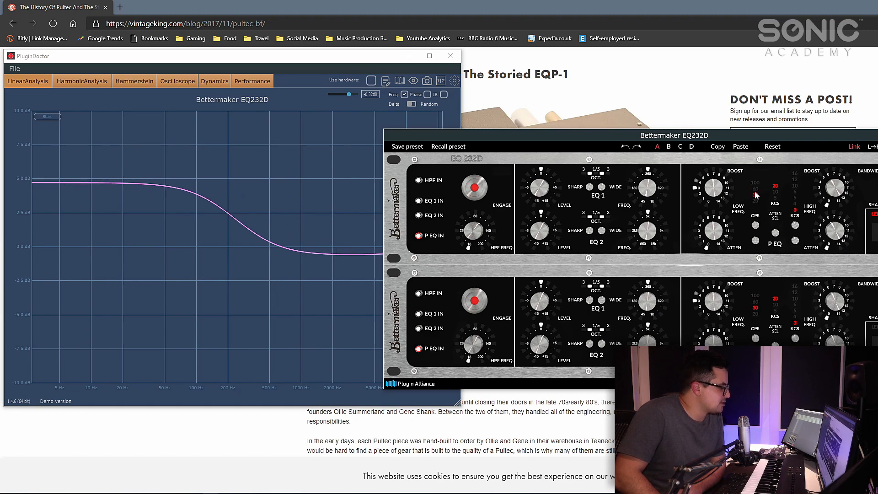
pyautogui.click(756, 183)
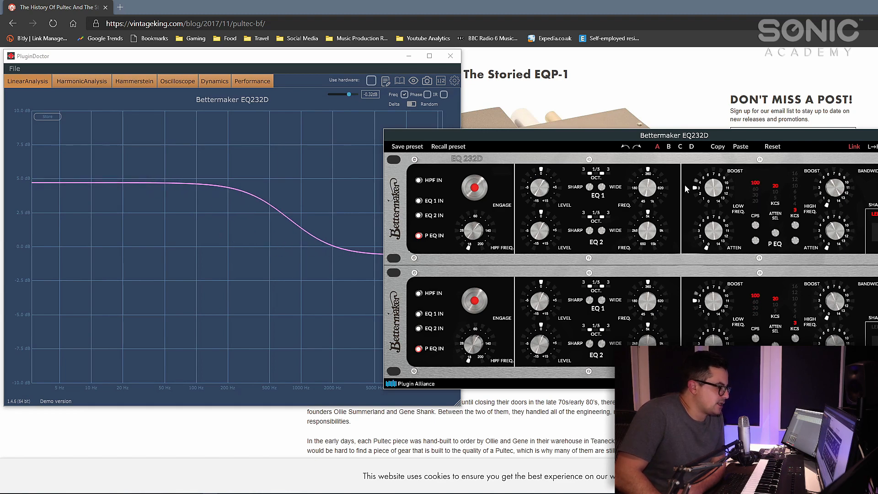
# - Return the P EQ low-frequency boost to 0 and its CPS setting to 20
pyautogui.moveTo(706, 184); pyautogui.dragTo(721, 271)
pyautogui.click(755, 189)
pyautogui.click(755, 195)
pyautogui.click(756, 201)
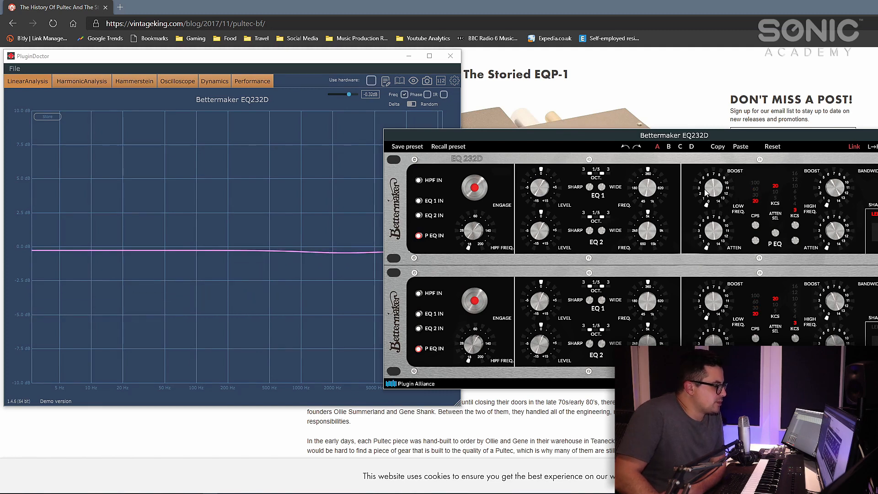
# - Combine a low-frequency boost of about 3 with an attenuation of about 4 at 20 CPS, and reset both to 0
pyautogui.moveTo(705, 193); pyautogui.dragTo(711, 164)
pyautogui.moveTo(717, 194); pyautogui.dragTo(717, 190)
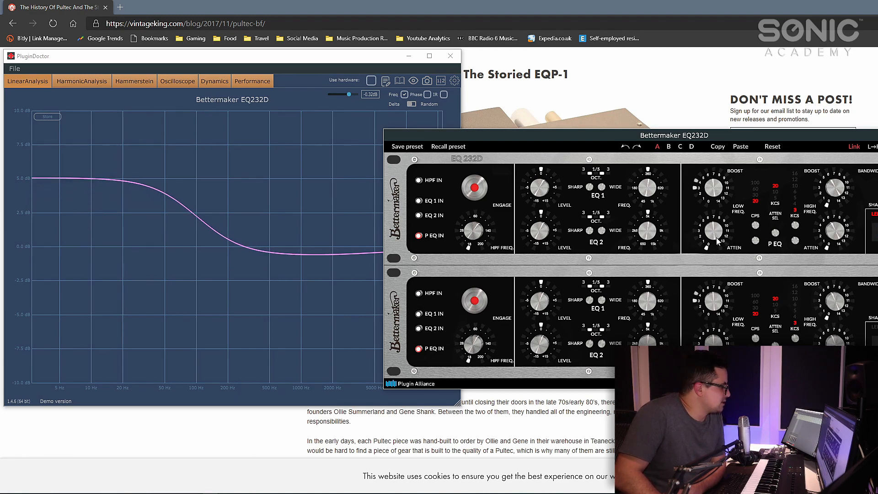
pyautogui.moveTo(717, 242); pyautogui.dragTo(719, 198)
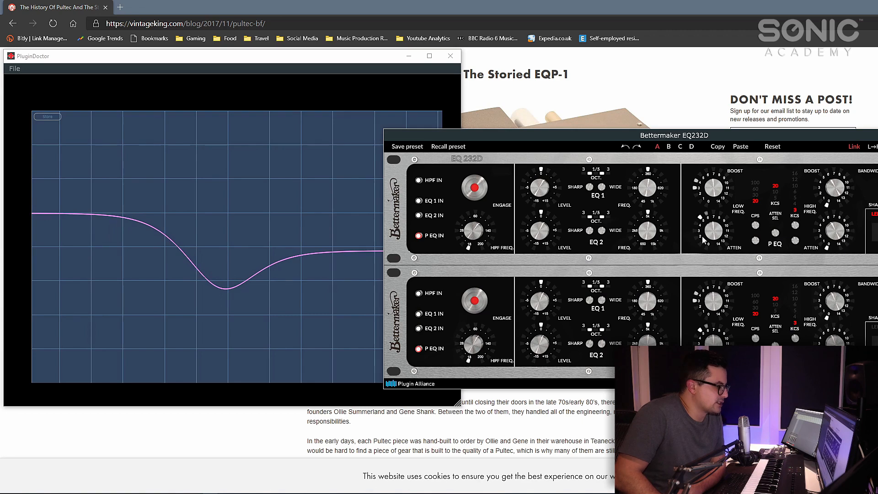
pyautogui.moveTo(704, 241); pyautogui.dragTo(717, 234)
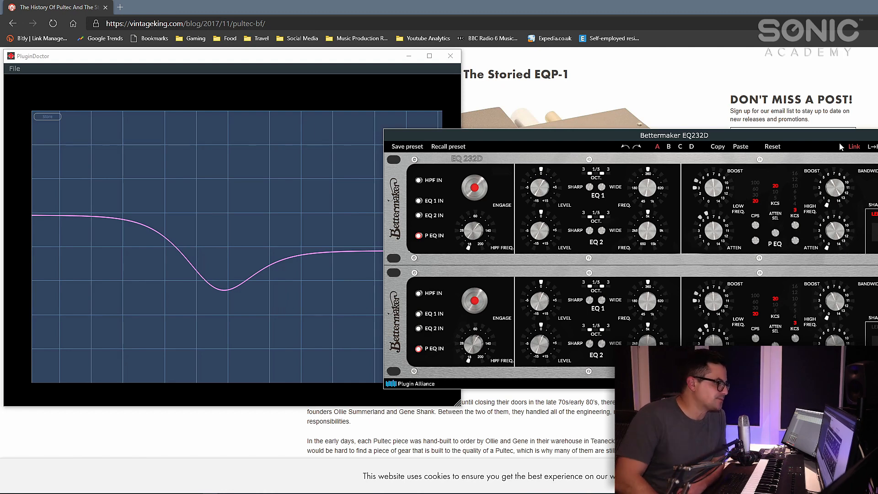
pyautogui.moveTo(716, 200); pyautogui.dragTo(788, 273)
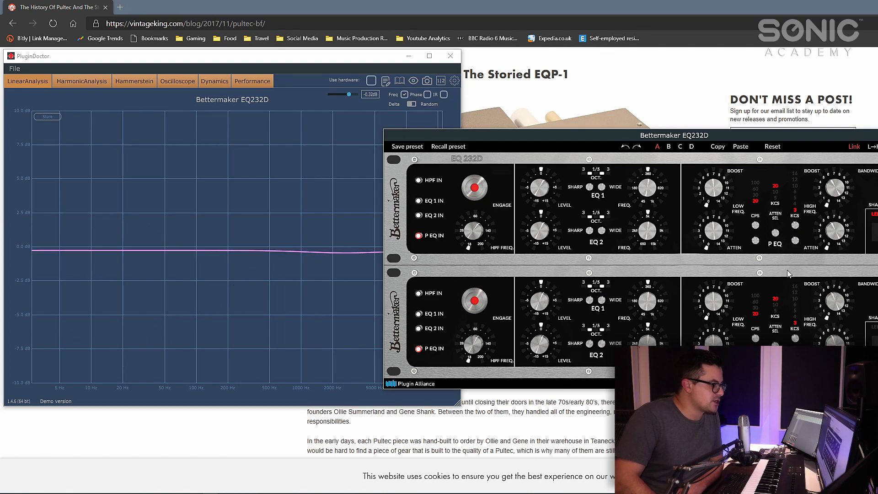
# - Move the EQ232D window below the response curve and raise the high-frequency boost and attenuation, with the boost frequency at 10 KCS
pyautogui.moveTo(807, 138); pyautogui.dragTo(852, 102)
pyautogui.moveTo(841, 156); pyautogui.dragTo(877, 145)
pyautogui.moveTo(814, 98); pyautogui.dragTo(430, 295)
pyautogui.moveTo(495, 348); pyautogui.dragTo(494, 327)
pyautogui.moveTo(496, 388); pyautogui.dragTo(501, 335)
# - Set the high-frequency attenuation selector to 10 and finally 5 KCS, and raise the high-frequency boost and attenuation further
pyautogui.click(436, 352)
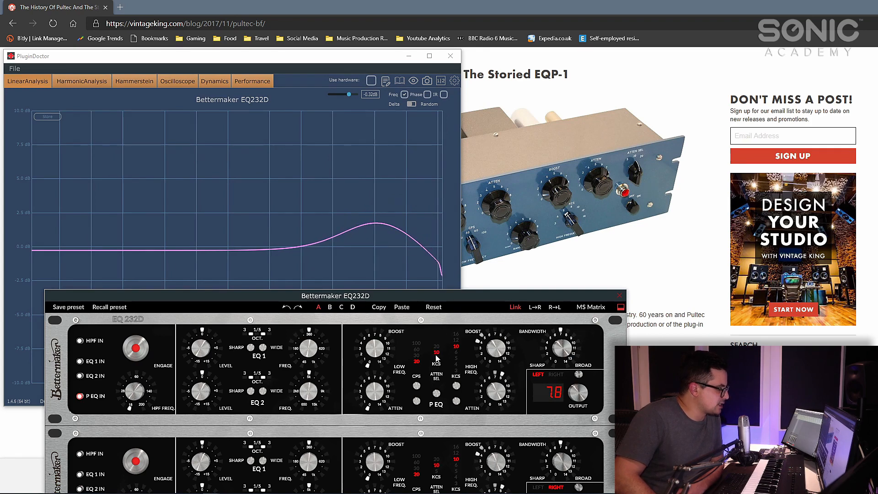
pyautogui.click(437, 362)
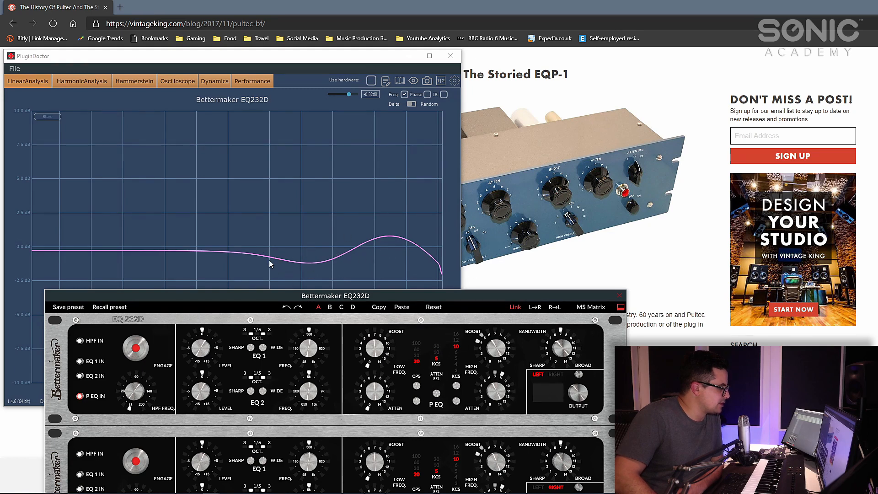
pyautogui.moveTo(495, 354); pyautogui.dragTo(500, 344)
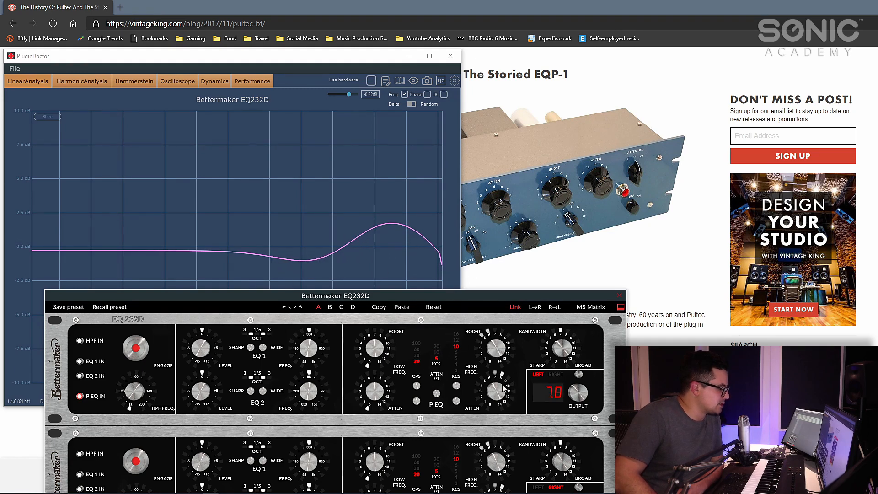
pyautogui.moveTo(504, 388); pyautogui.dragTo(505, 378)
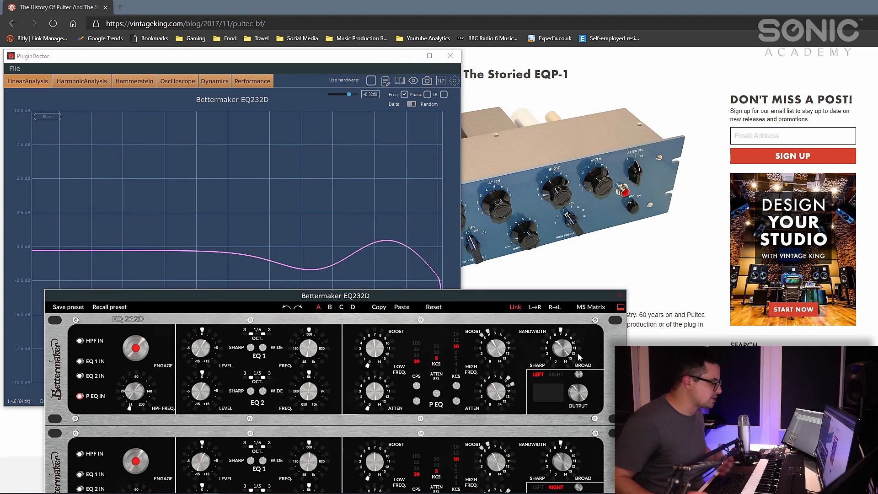
# - Close the Bettermaker EQ232D and PluginDoctor windows and switch to the Cubase project
pyautogui.moveTo(534, 308); pyautogui.dragTo(580, 324)
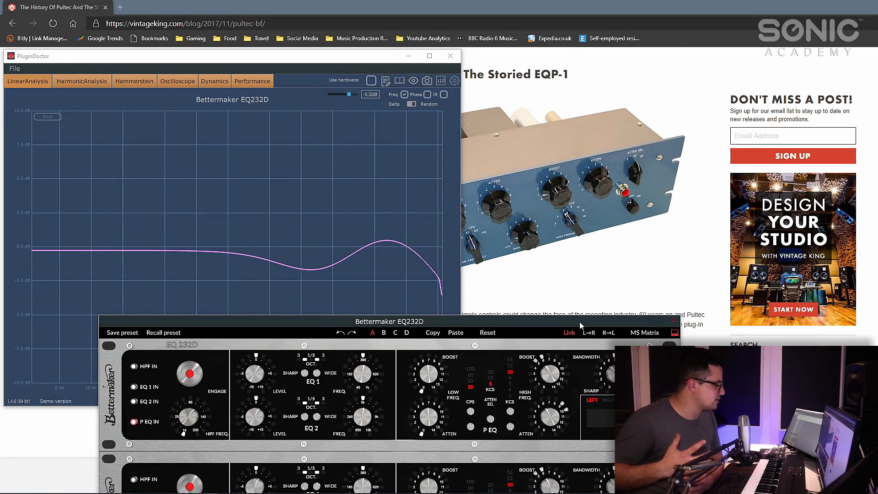
pyautogui.click(674, 322)
pyautogui.click(449, 57)
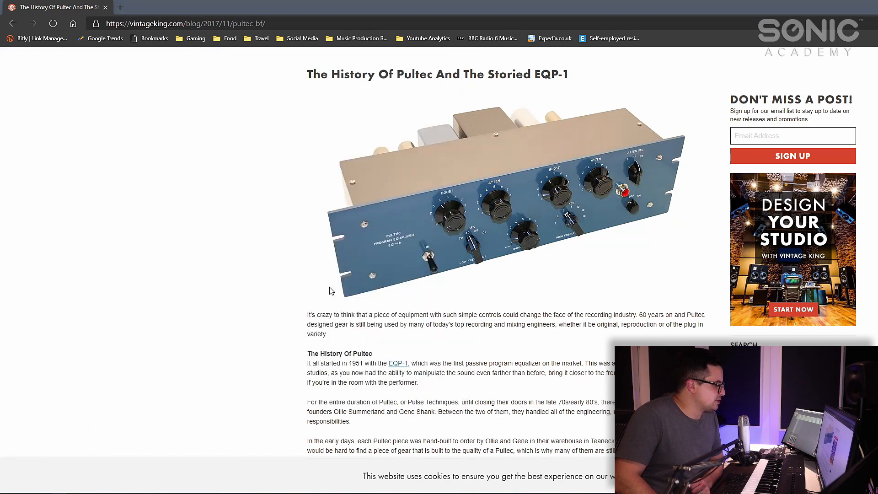
pyautogui.click(160, 489)
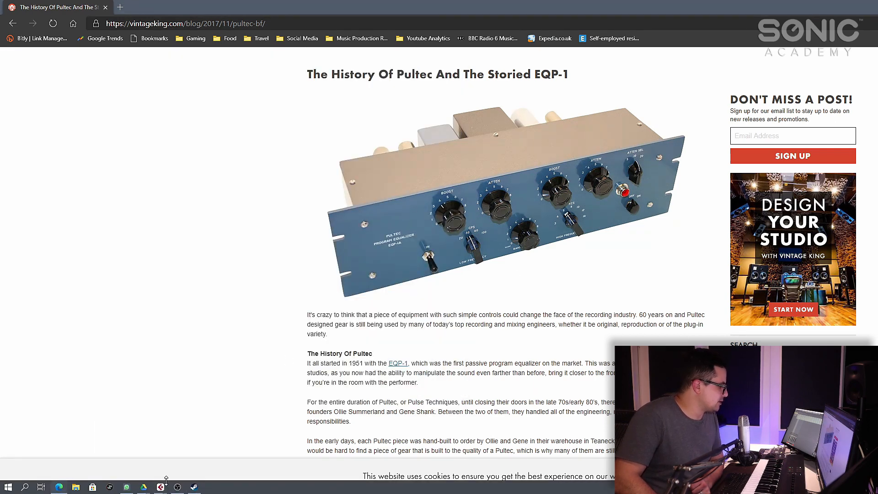
pyautogui.click(39, 456)
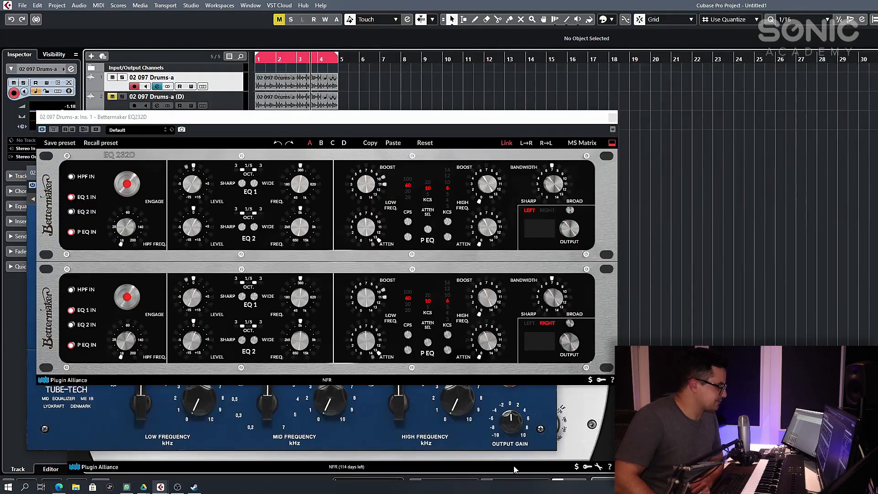
# - Move the Bettermaker EQ232D window up, bring the Tube-Tech Equalizers mk II window to the front and reposition it in full view
pyautogui.click(268, 118)
pyautogui.moveTo(268, 118); pyautogui.dragTo(250, 42)
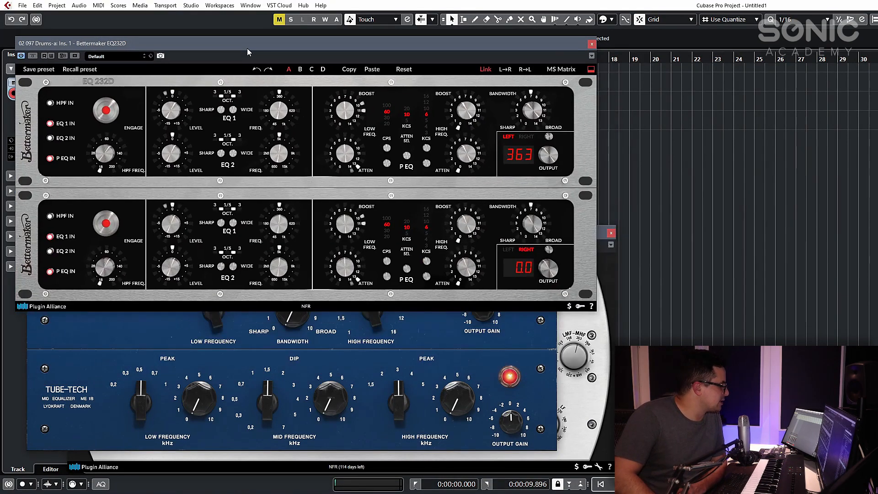
pyautogui.click(541, 336)
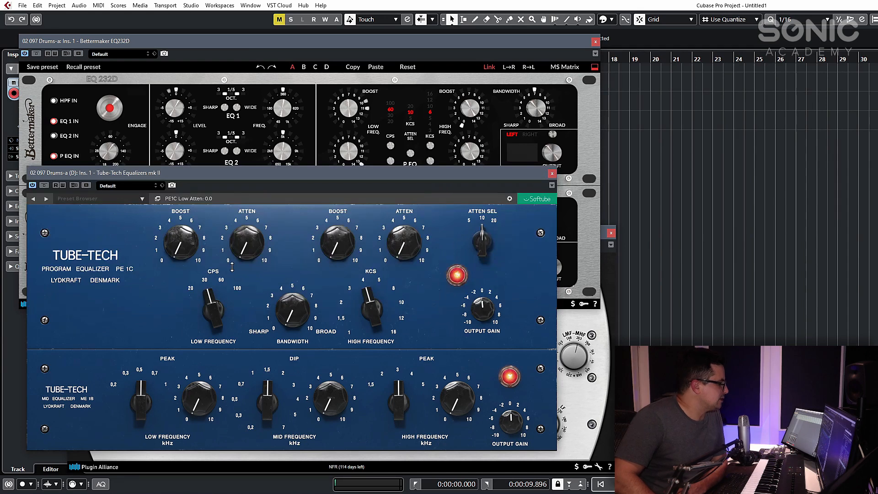
pyautogui.moveTo(279, 177); pyautogui.dragTo(326, 108)
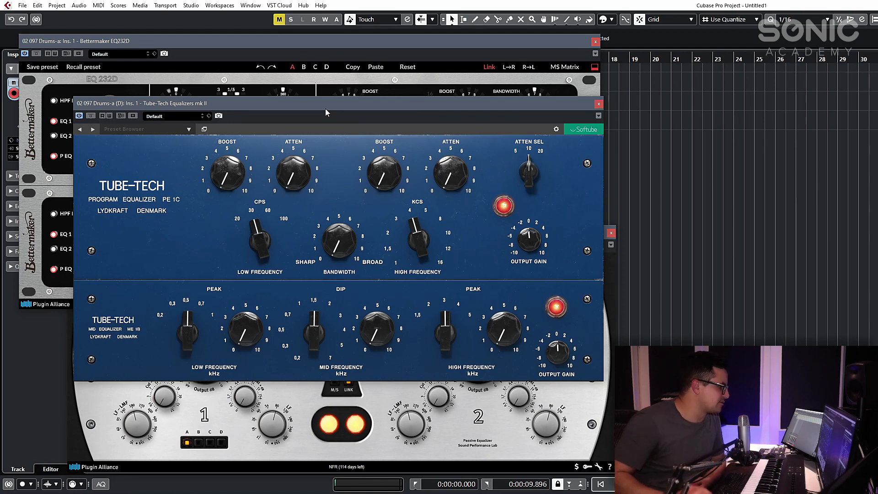
# - Bring the SPL Passeq window to the front and move it up so its controls are fully visible
pyautogui.moveTo(360, 269)
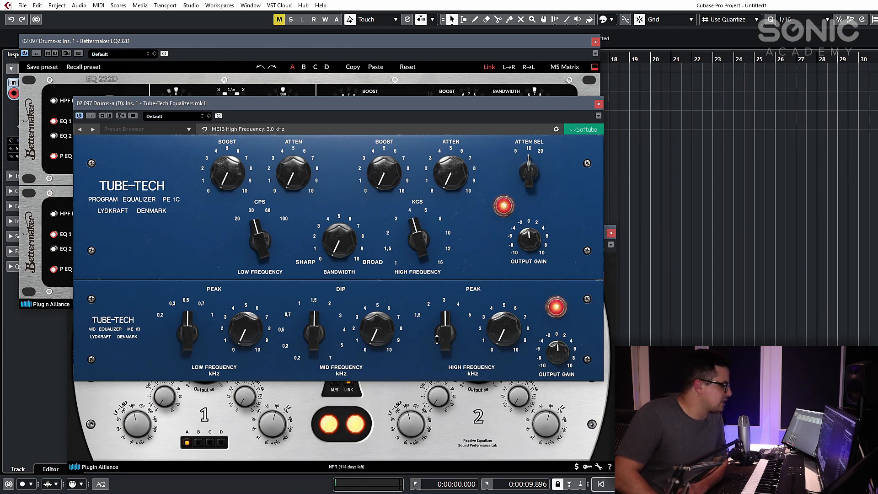
pyautogui.click(383, 388)
pyautogui.moveTo(367, 238); pyautogui.dragTo(354, 211)
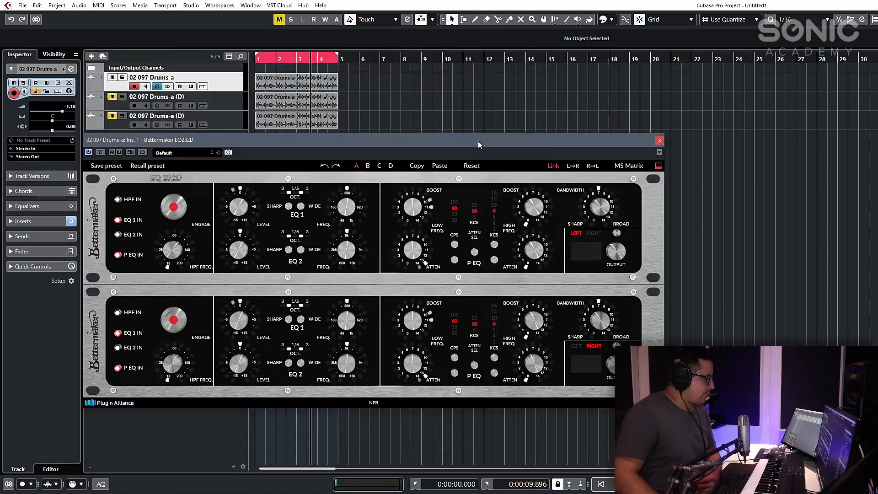
# - Reposition the Bettermaker EQ232D on the drum track, collapse it to one channel strip, and turn its low-frequency boost down to 0
pyautogui.moveTo(478, 141); pyautogui.dragTo(482, 143)
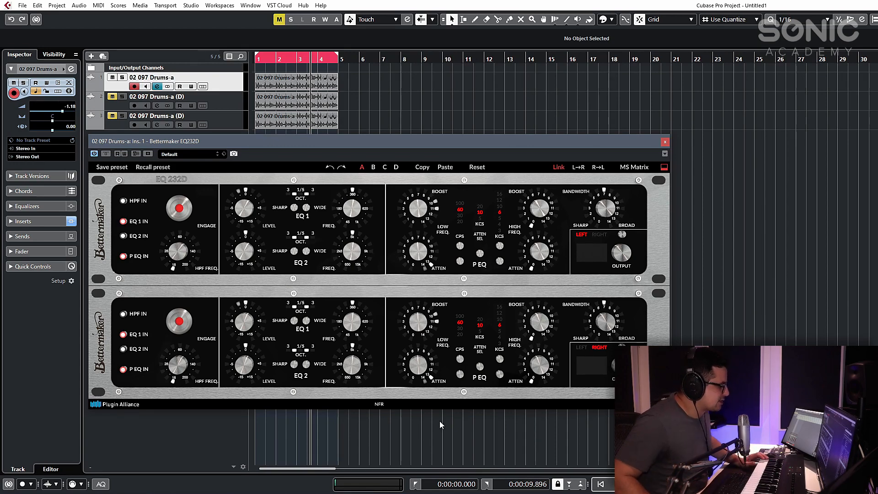
pyautogui.moveTo(417, 380)
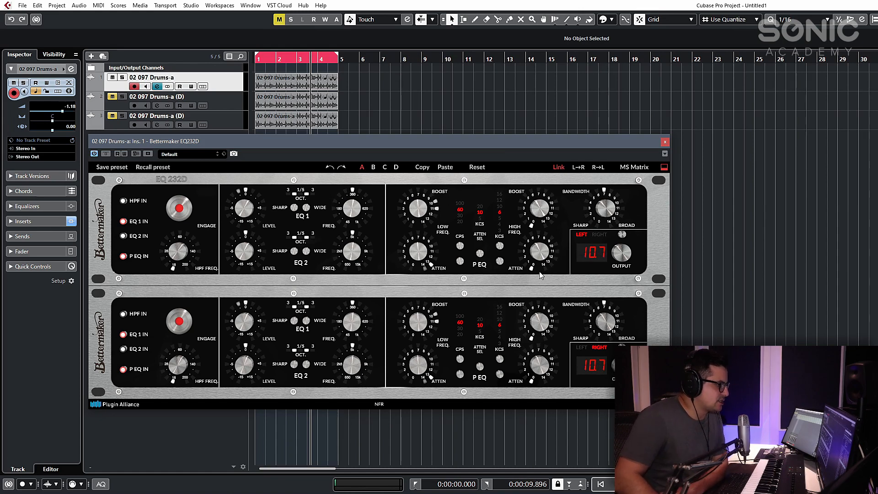
pyautogui.click(663, 168)
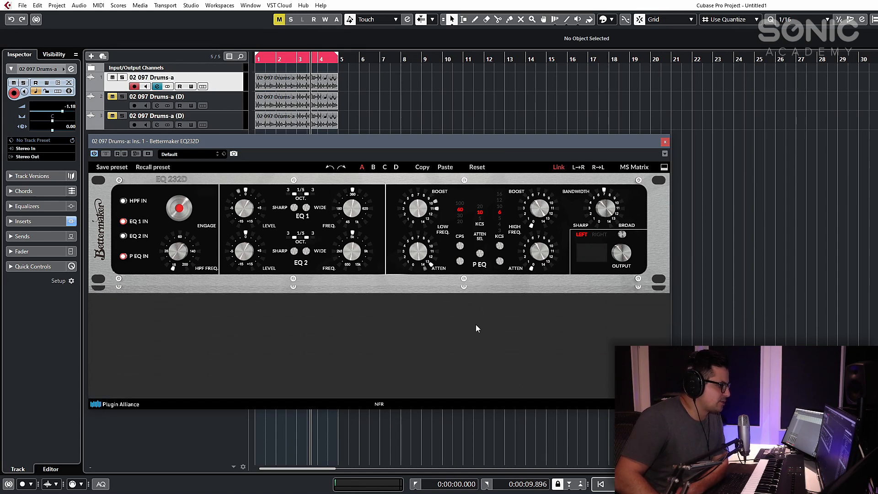
pyautogui.moveTo(347, 143); pyautogui.dragTo(288, 141)
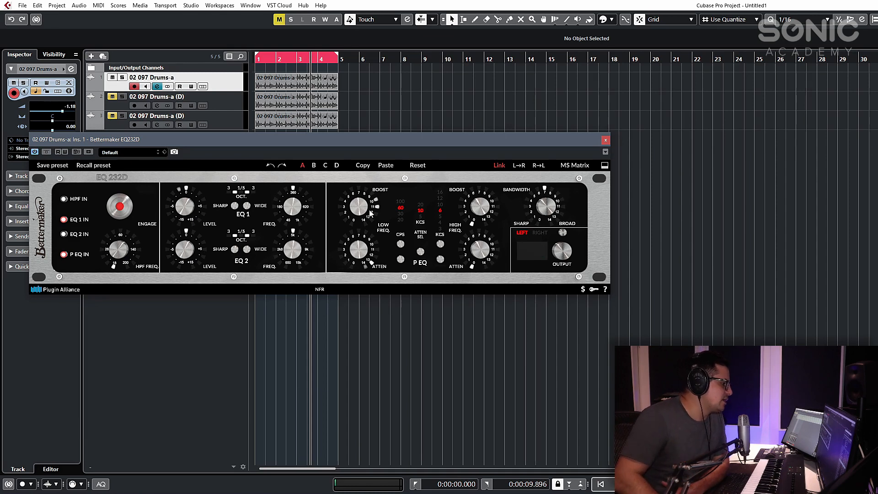
pyautogui.moveTo(367, 212); pyautogui.dragTo(367, 293)
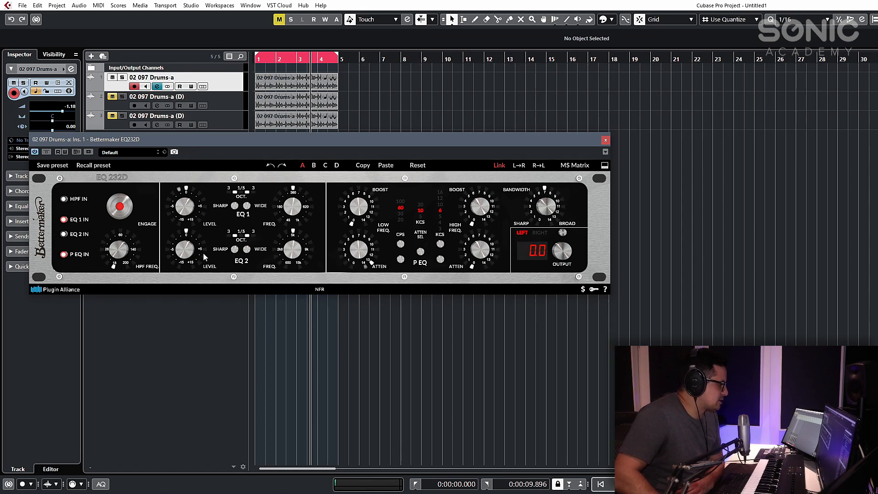
# - Select the second drum track and close its channel settings window
pyautogui.click(156, 106)
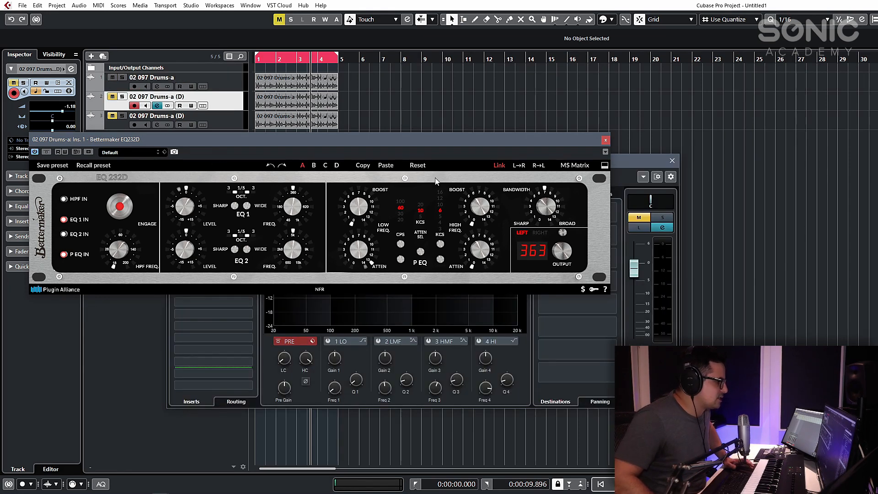
pyautogui.click(672, 161)
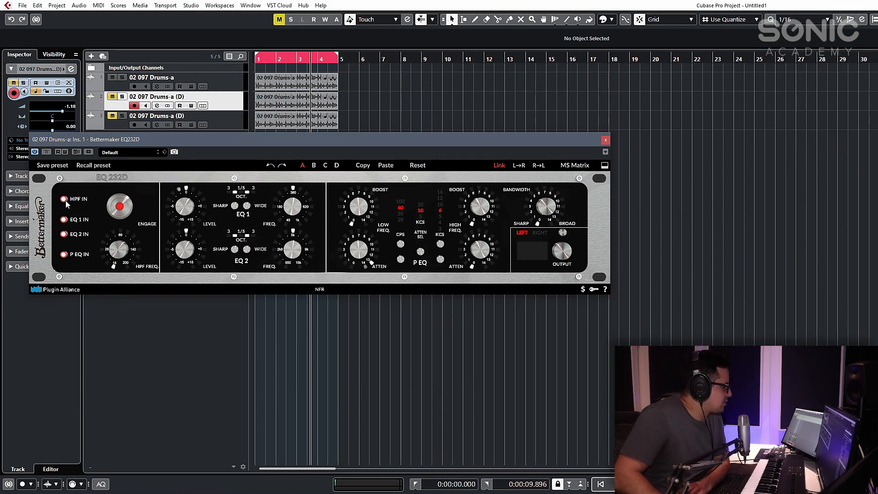
# - Toggle the Bettermaker's EQ 1 section off and on, and sweep the high-pass filter frequency up and back to its minimum
pyautogui.click(64, 220)
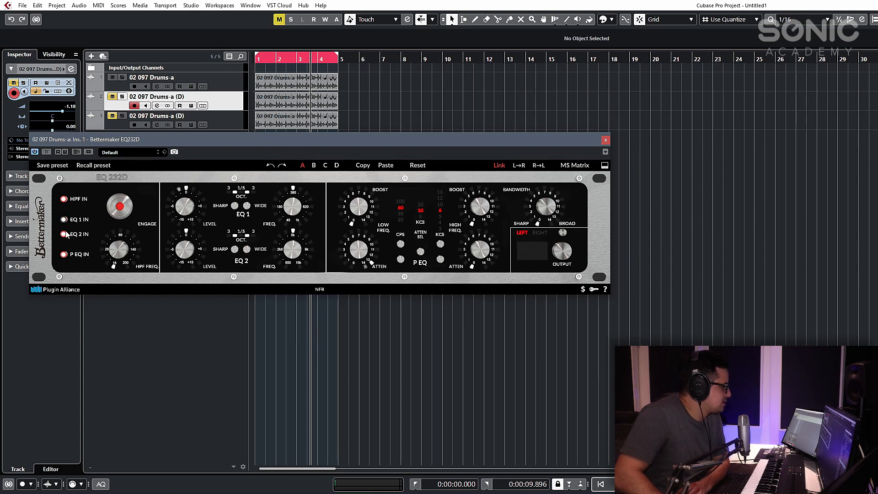
pyautogui.click(64, 220)
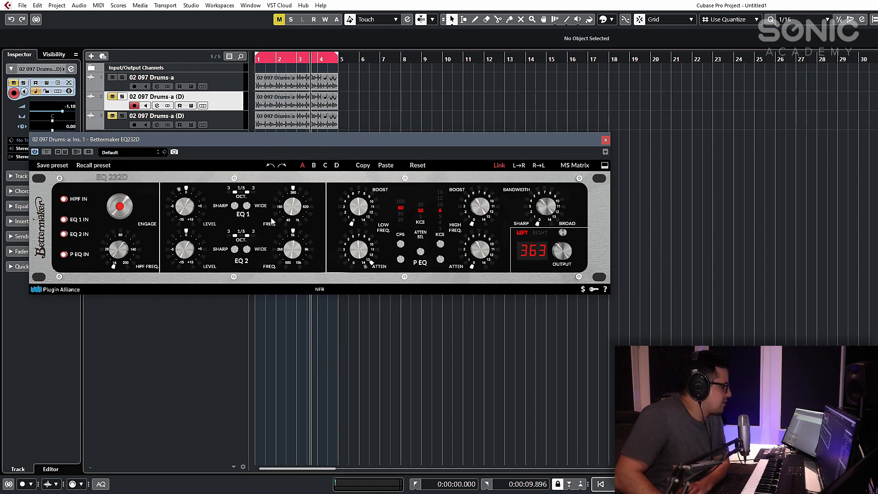
pyautogui.click(64, 255)
pyautogui.moveTo(118, 262); pyautogui.dragTo(127, 240)
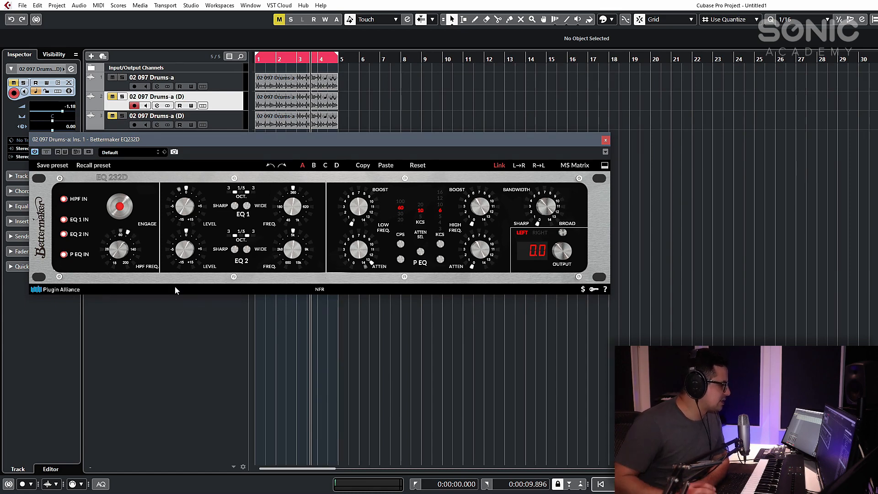
pyautogui.moveTo(119, 249); pyautogui.dragTo(118, 358)
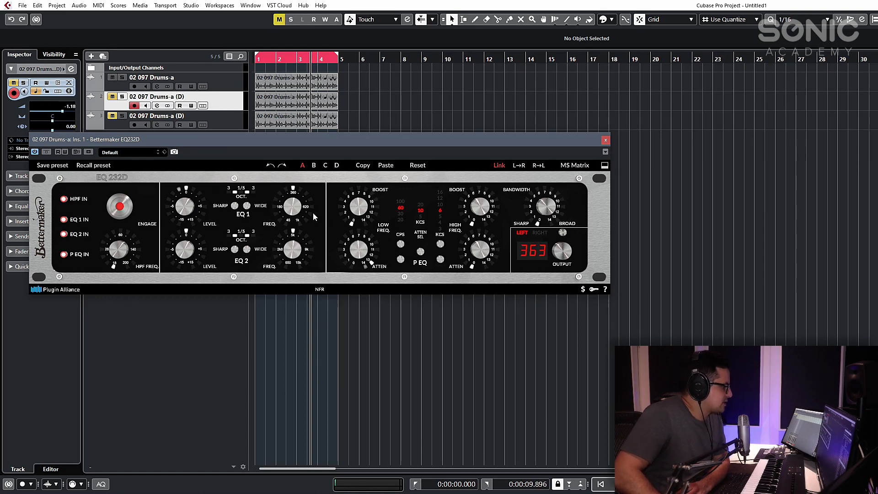
# - Try the Bettermaker's EQ 1 frequency control, change the EQ 1 bandwidth, and lower its level below 0
pyautogui.moveTo(289, 207)
pyautogui.mouseDown()
pyautogui.moveTo(300, 187)
pyautogui.moveTo(301, 210)
pyautogui.mouseUp()
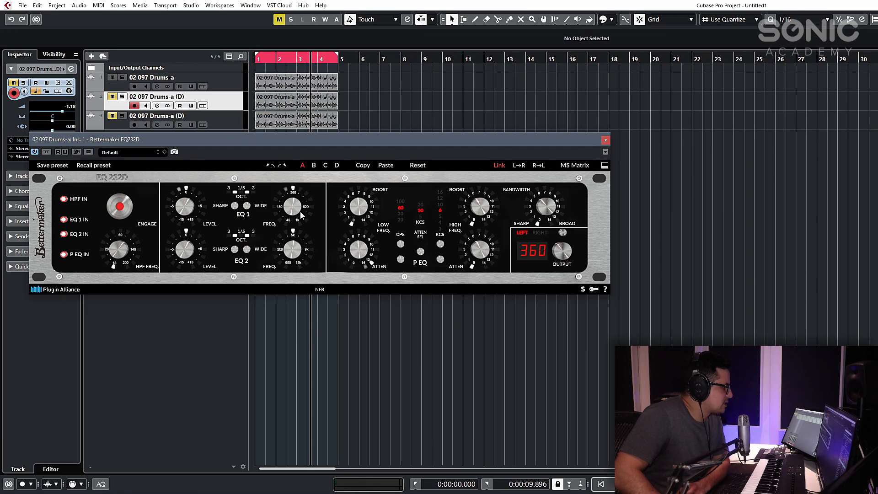
pyautogui.click(246, 207)
pyautogui.click(236, 206)
pyautogui.click(236, 206)
pyautogui.click(236, 206)
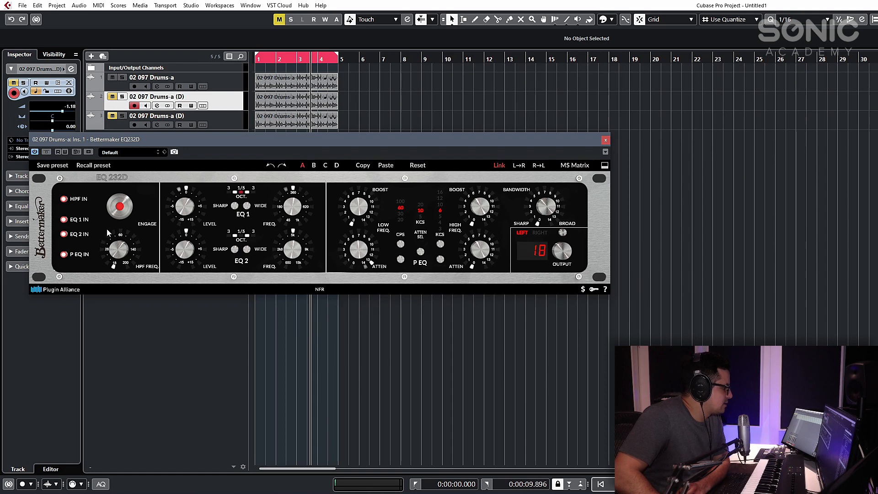
pyautogui.moveTo(188, 210)
pyautogui.mouseDown()
pyautogui.moveTo(199, 195)
pyautogui.moveTo(192, 225)
pyautogui.mouseUp()
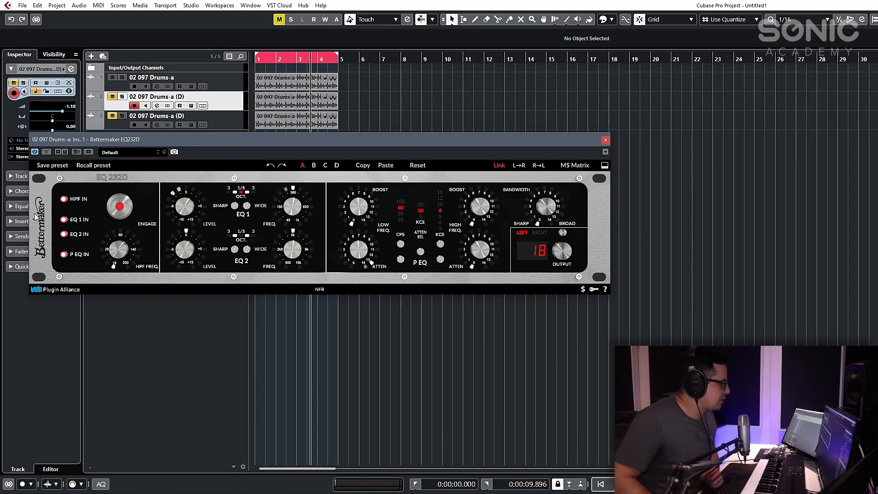
# - Switch off the EQ 1 and EQ 2 sections of the Bettermaker EQ232D
pyautogui.click(63, 221)
pyautogui.click(64, 234)
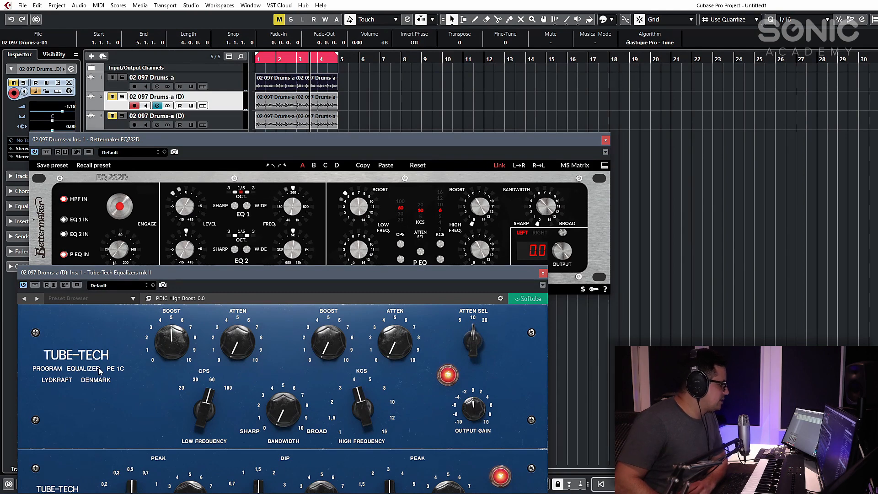
# - Reposition the Tube-Tech Equalizers mk II window in front of the Bettermaker, leaving the Bettermaker's upper row of controls uncovered
pyautogui.moveTo(245, 274); pyautogui.dragTo(270, 206)
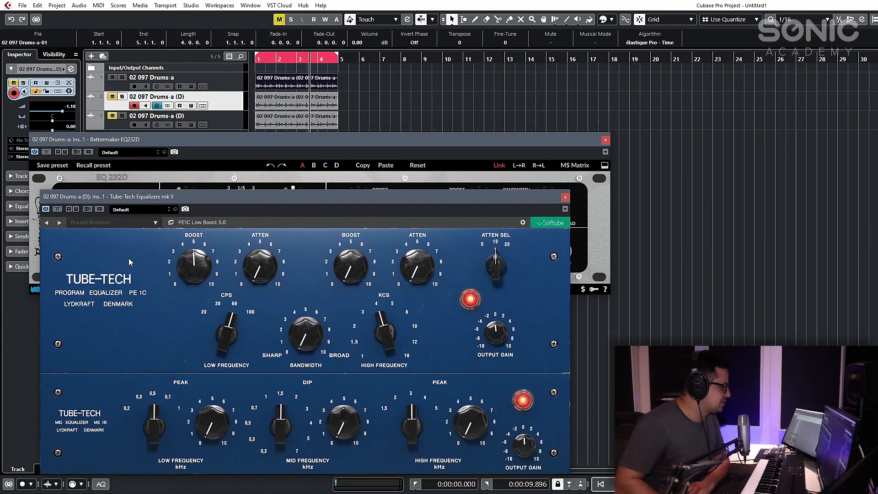
pyautogui.moveTo(251, 199); pyautogui.dragTo(247, 255)
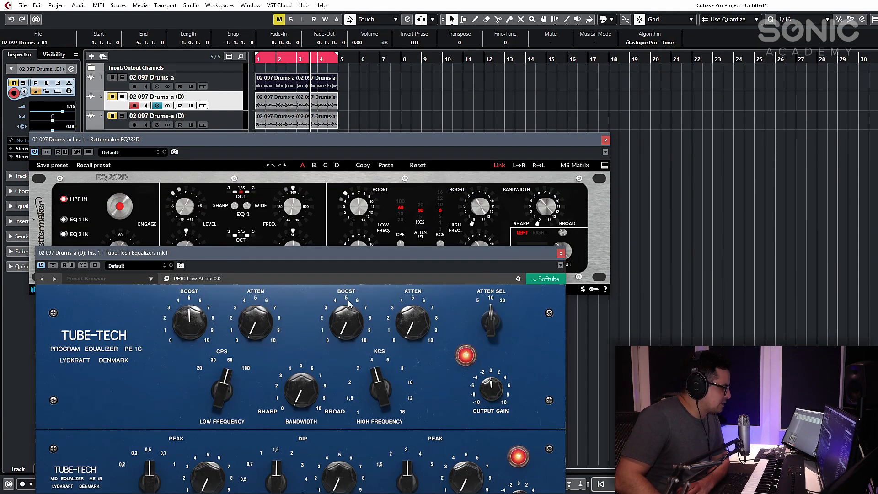
pyautogui.click(447, 145)
pyautogui.click(551, 350)
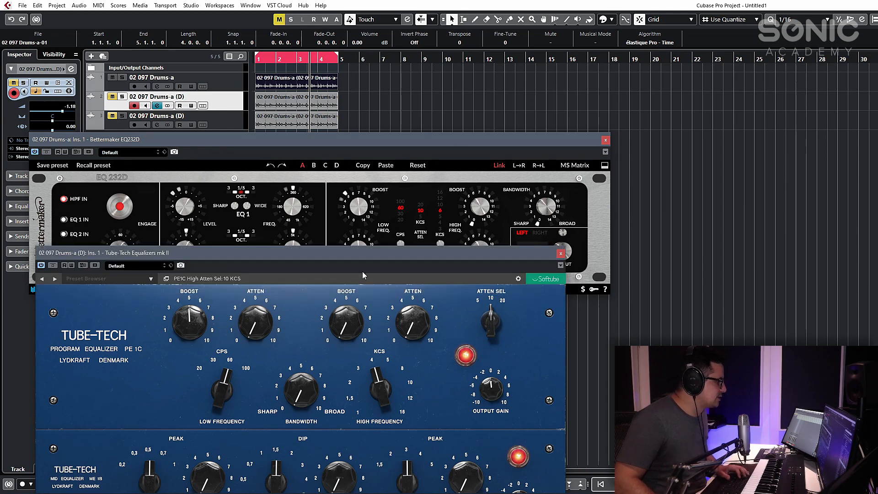
# - Play the drum loop and toggle solo on the second track to compare the low boosts of the two EQs
pyautogui.press('space')
pyautogui.click(122, 96)
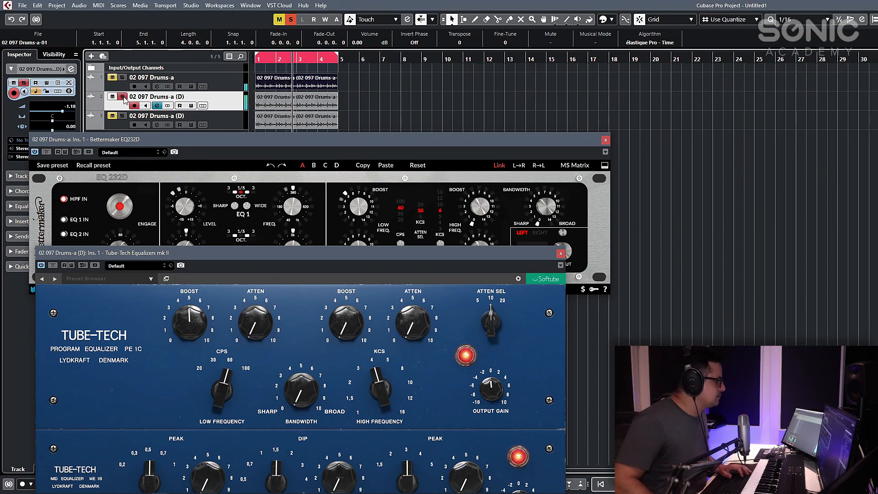
pyautogui.click(124, 98)
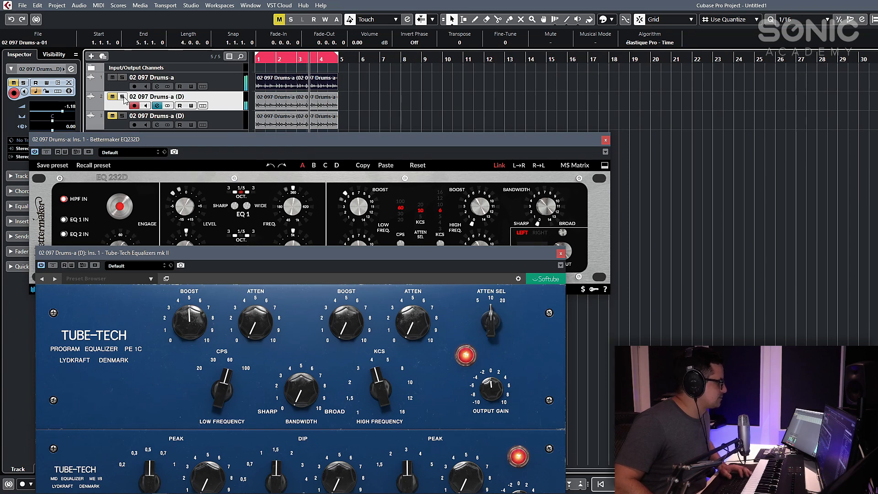
pyautogui.click(124, 99)
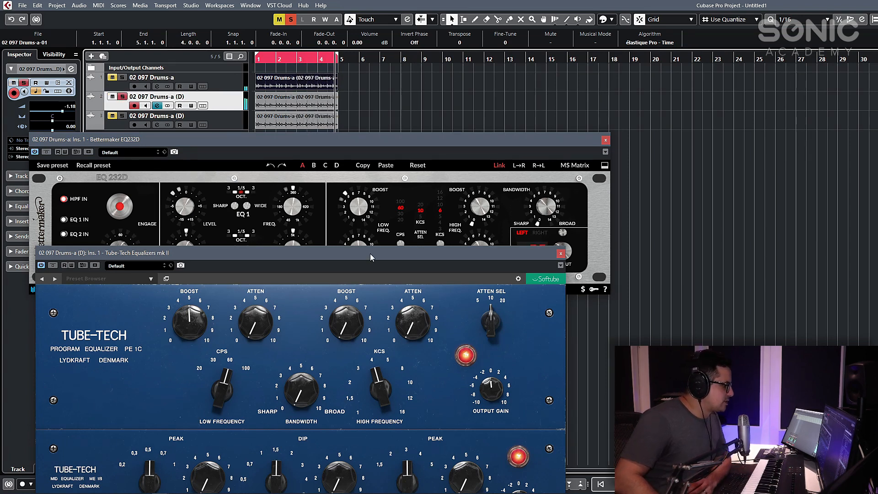
# - Move the Tube-Tech window down to uncover the Bettermaker's low-frequency controls and set the Bettermaker's low attenuation to 5.0
pyautogui.moveTo(361, 251); pyautogui.dragTo(347, 303)
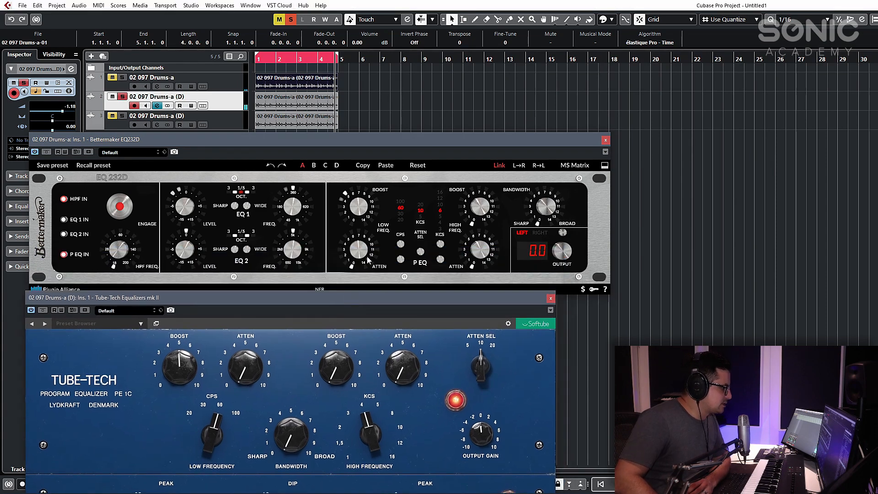
pyautogui.moveTo(364, 256); pyautogui.dragTo(365, 249)
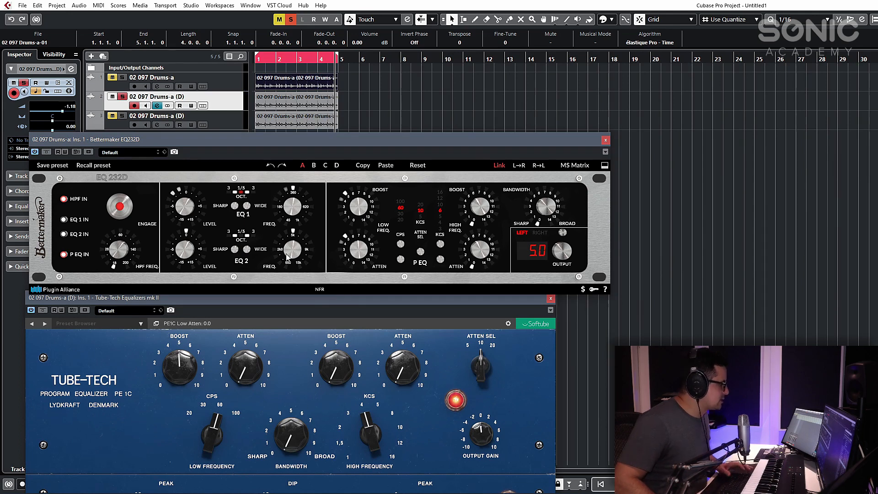
# - Play the loop with the second track unsoloed, raise the Bettermaker's low attenuation further and set the Tube-Tech's low attenuation to 10.5
pyautogui.press('space')
pyautogui.click(123, 97)
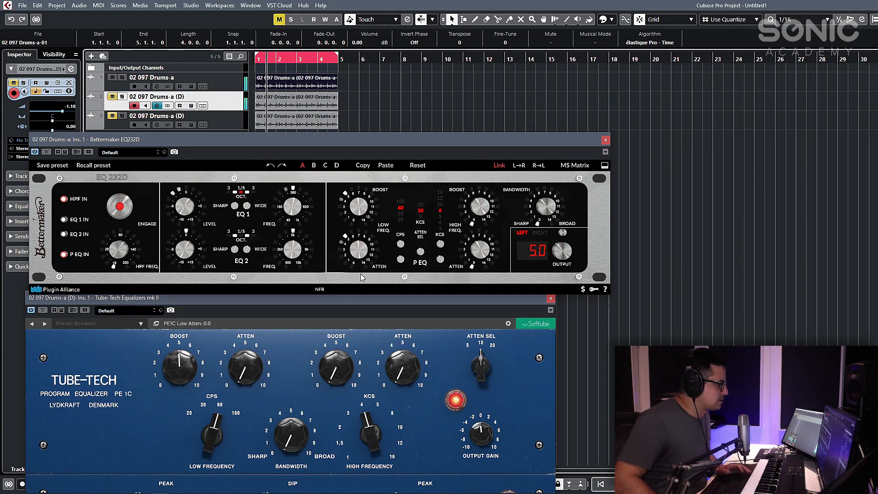
pyautogui.moveTo(361, 249); pyautogui.dragTo(365, 245)
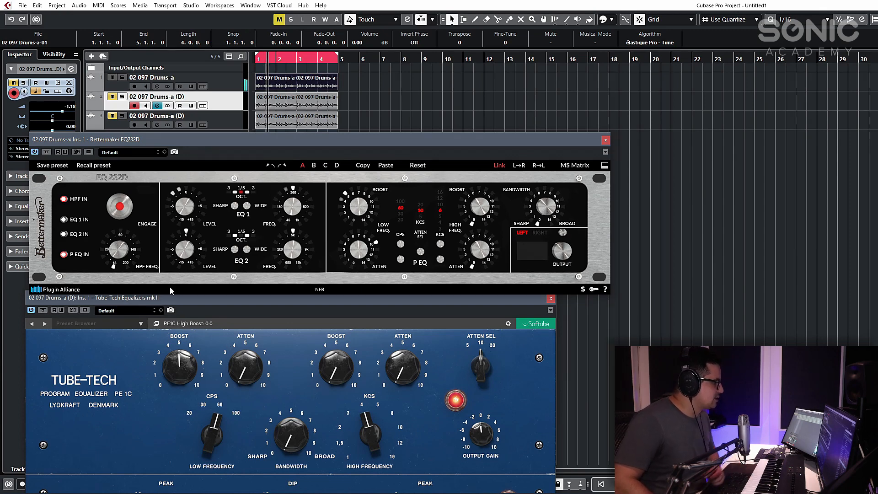
pyautogui.moveTo(246, 363); pyautogui.dragTo(245, 256)
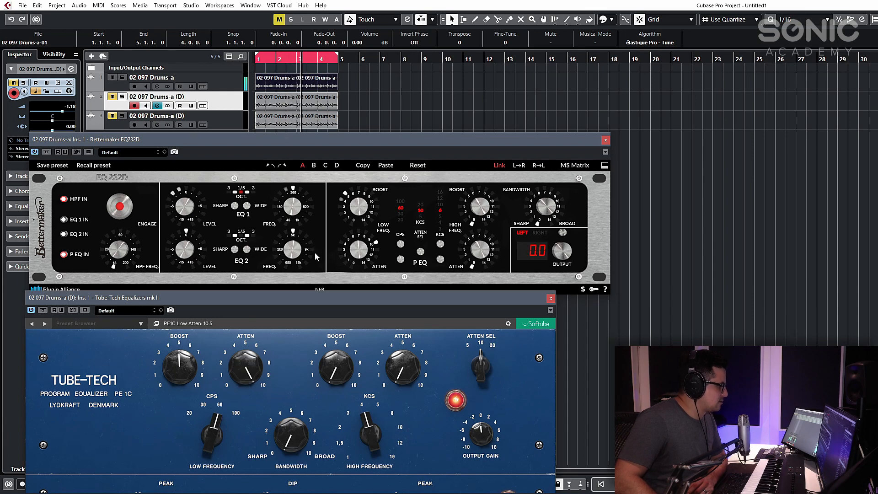
# - Toggle solo on the second drum track to compare the combined low boost and attenuation of the Tube-Tech and Bettermaker
pyautogui.click(122, 96)
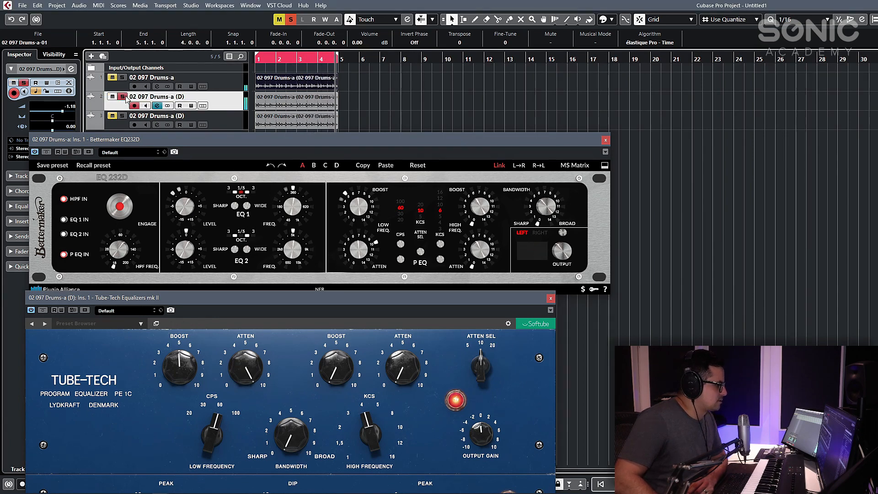
pyautogui.click(125, 98)
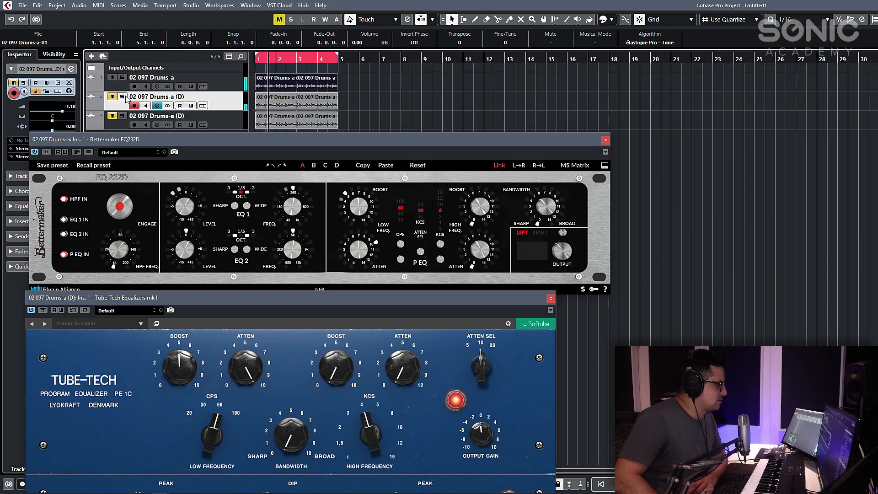
pyautogui.click(125, 98)
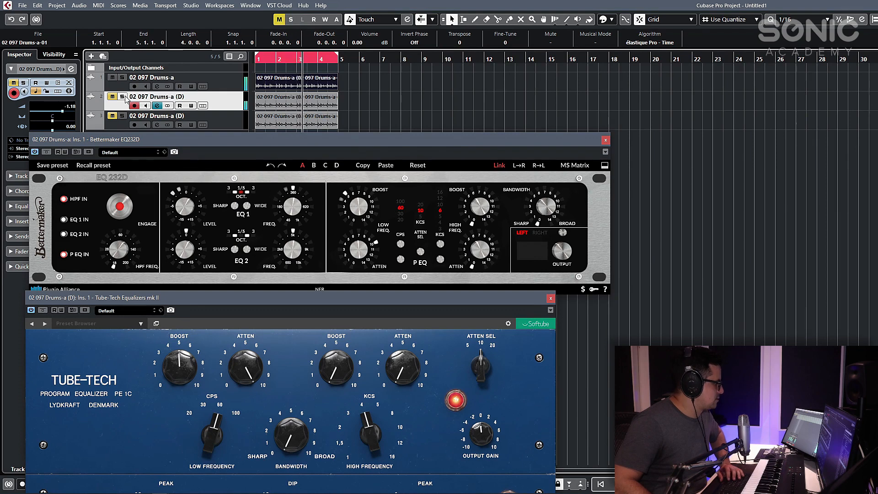
pyautogui.click(125, 97)
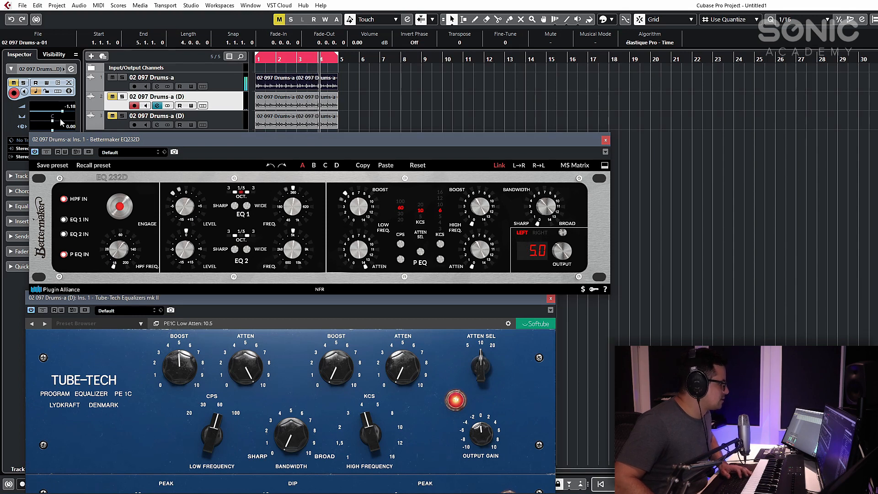
pyautogui.click(123, 97)
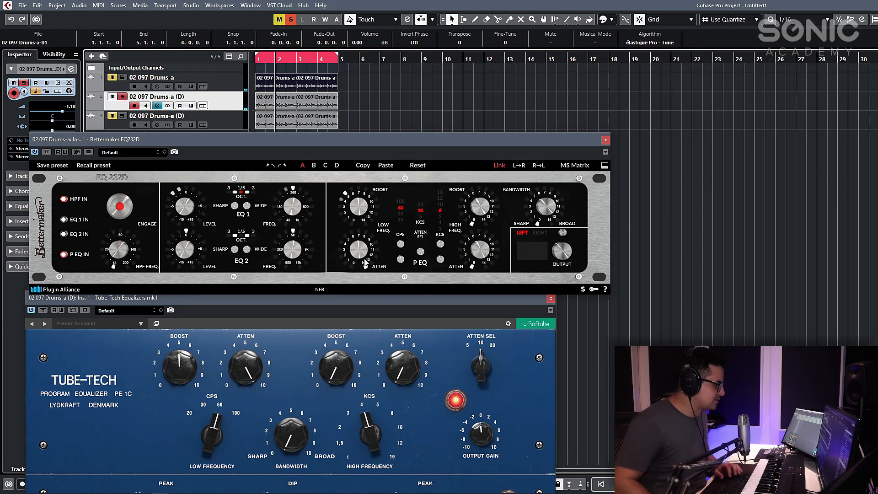
pyautogui.click(123, 96)
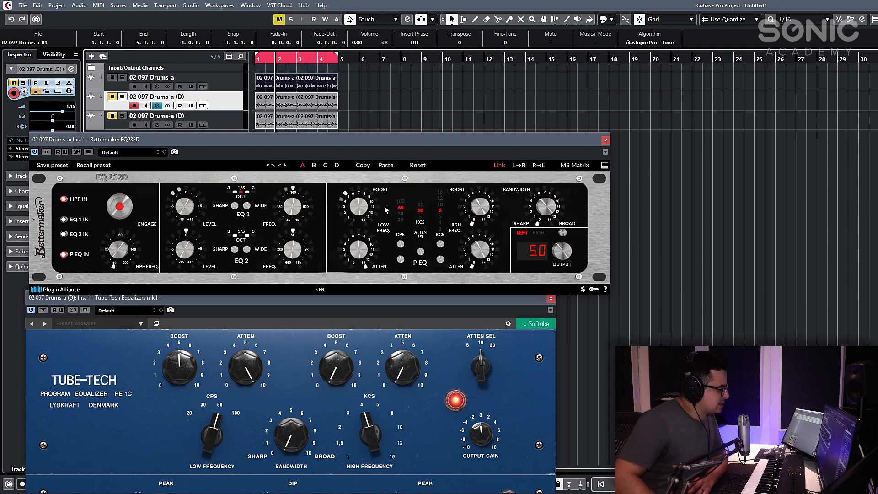
# - Turn the Bettermaker's low boost down to 0 and bring its window back to the front
pyautogui.moveTo(358, 207); pyautogui.dragTo(358, 293)
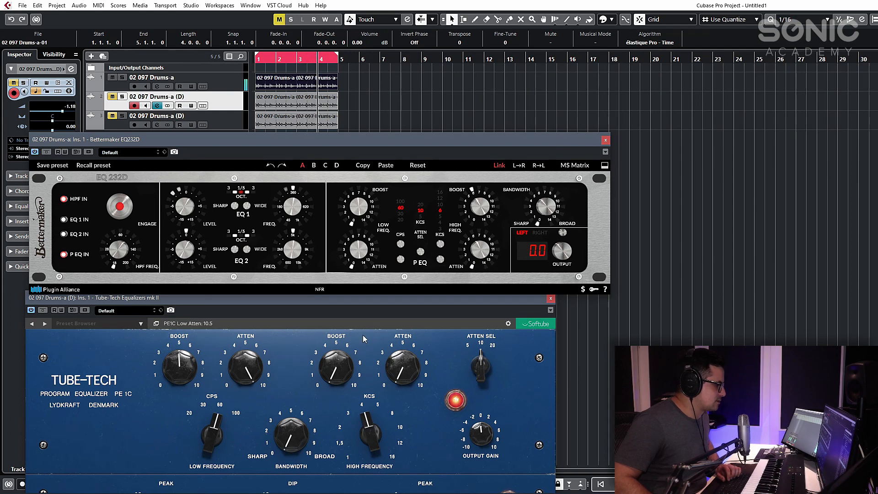
pyautogui.click(312, 310)
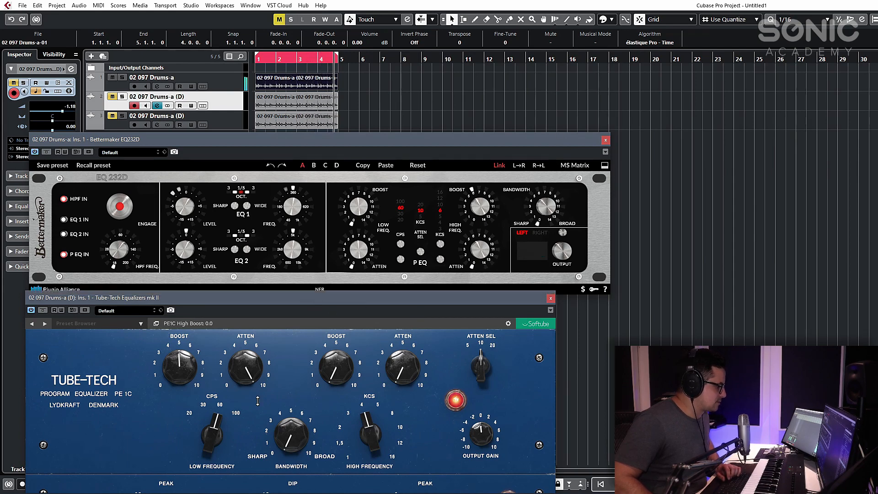
pyautogui.click(580, 227)
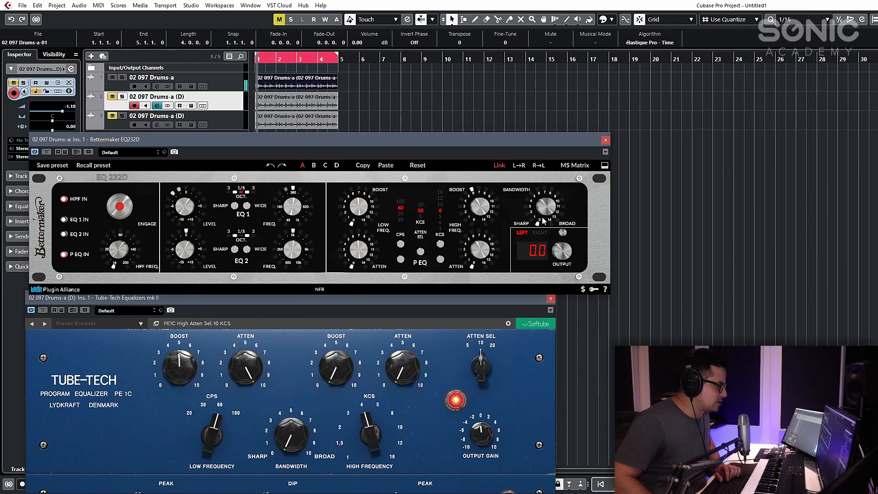
# - Solo the second drum track and raise the Tube-Tech's high boost to 6.1
pyautogui.moveTo(337, 368); pyautogui.dragTo(352, 333)
pyautogui.click(122, 96)
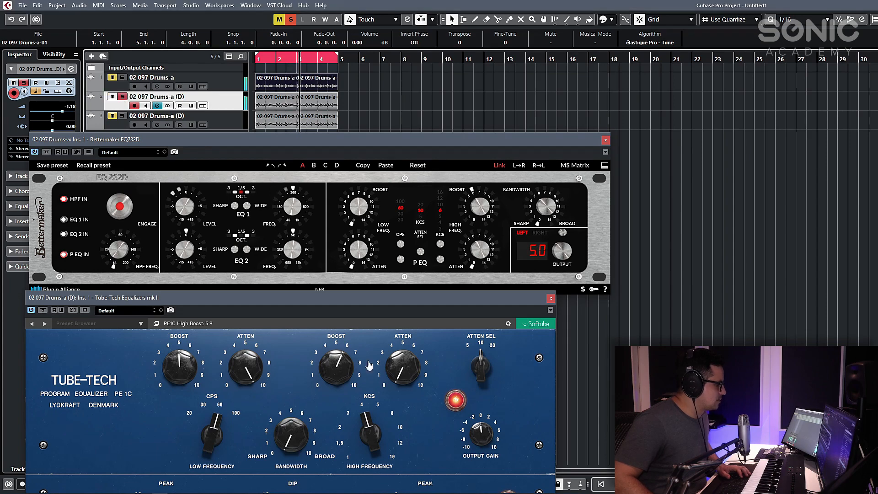
pyautogui.moveTo(347, 372); pyautogui.dragTo(347, 368)
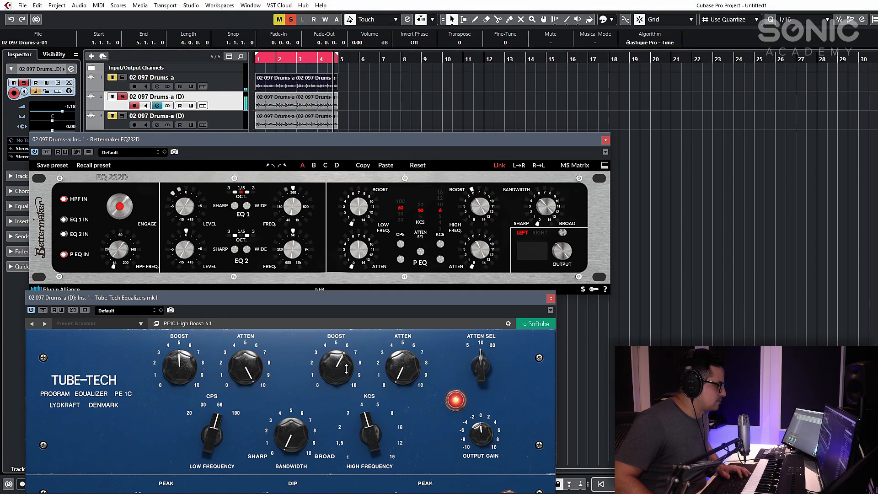
# - Raise the Tube-Tech's high boost to 7.4 while toggling solo on the second track to compare it with the Bettermaker
pyautogui.click(122, 96)
pyautogui.click(112, 97)
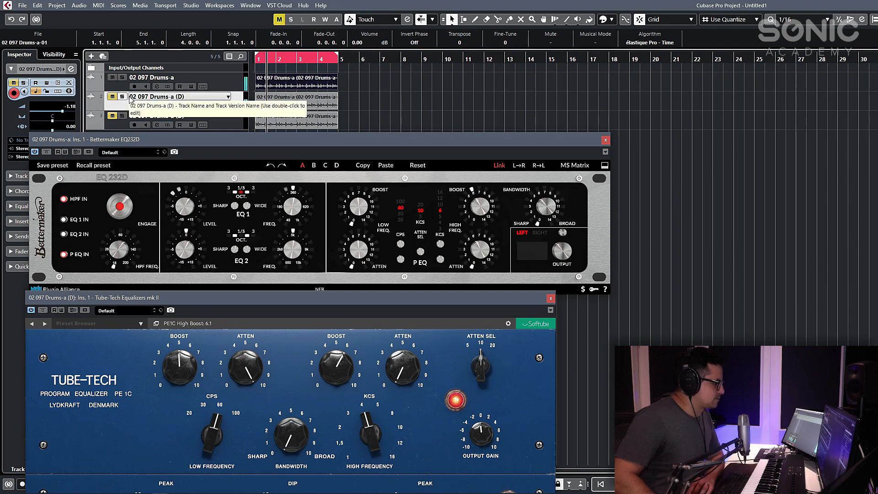
pyautogui.moveTo(346, 379)
pyautogui.mouseDown()
pyautogui.moveTo(346, 361)
pyautogui.moveTo(347, 372)
pyautogui.mouseUp()
pyautogui.click(122, 96)
pyautogui.click(123, 97)
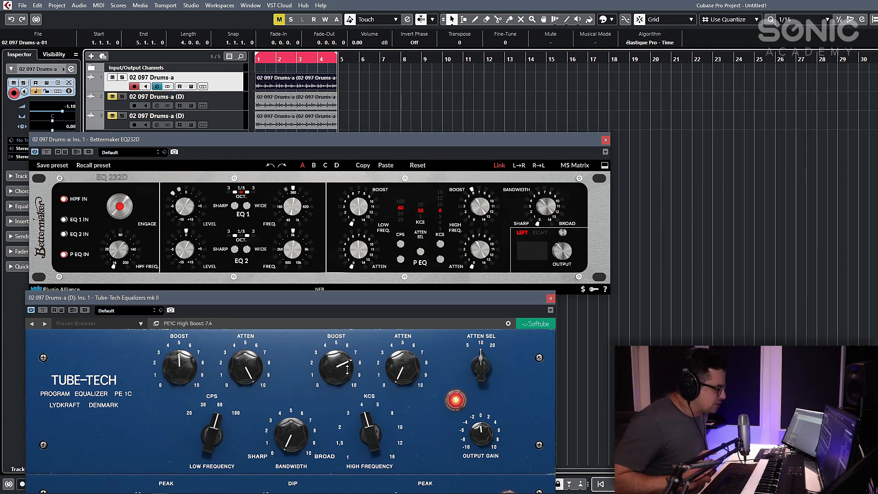
# - Set the Tube-Tech's high-frequency bandwidth to 10.5
pyautogui.moveTo(281, 442); pyautogui.dragTo(293, 325)
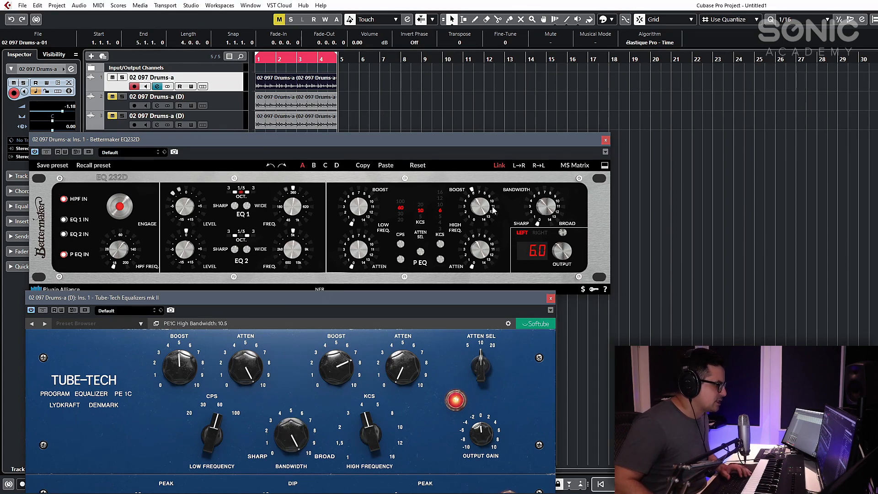
# - Play the loop while toggling solo on the second drum track to compare the Bettermaker with the Tube-Tech
pyautogui.moveTo(546, 219); pyautogui.dragTo(544, 191)
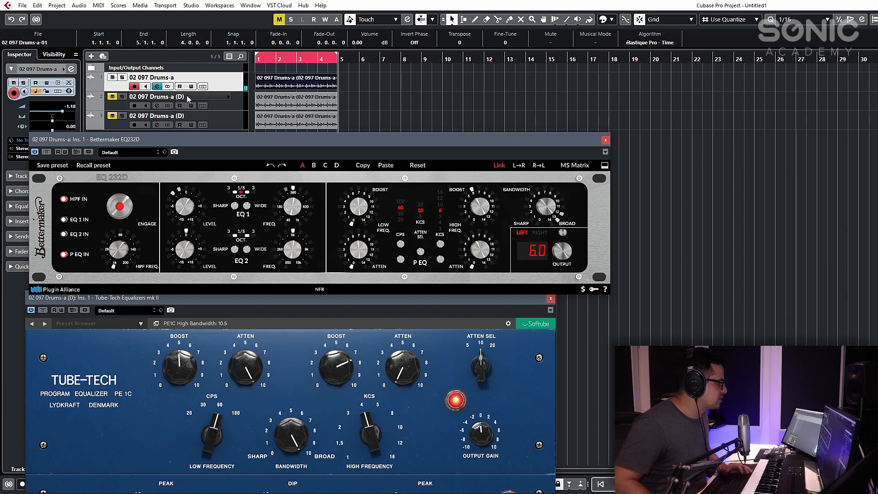
pyautogui.press('space')
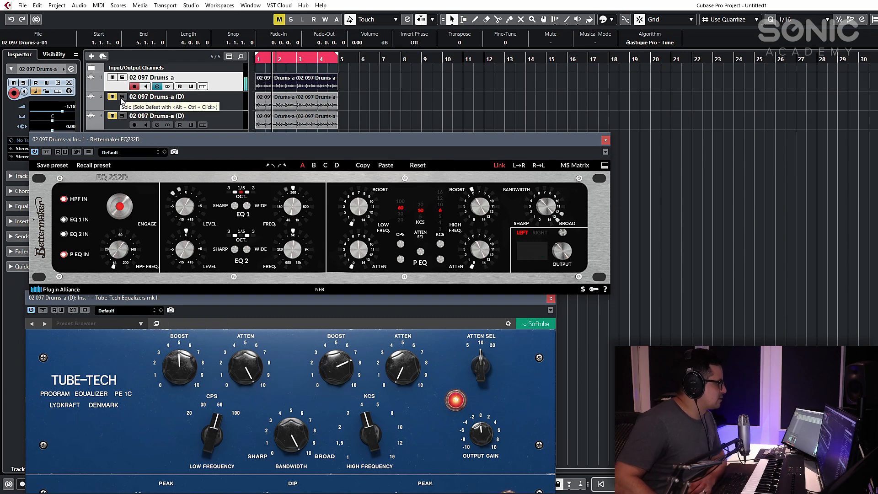
pyautogui.click(122, 98)
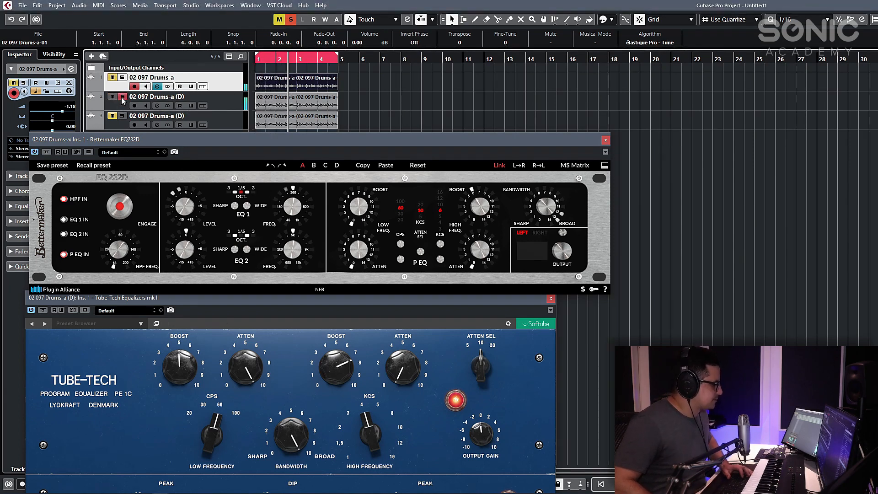
pyautogui.click(122, 98)
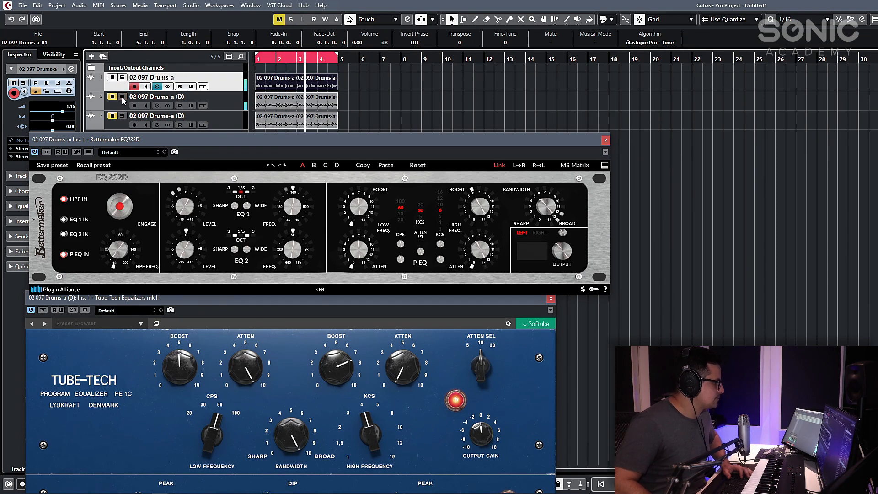
pyautogui.click(122, 97)
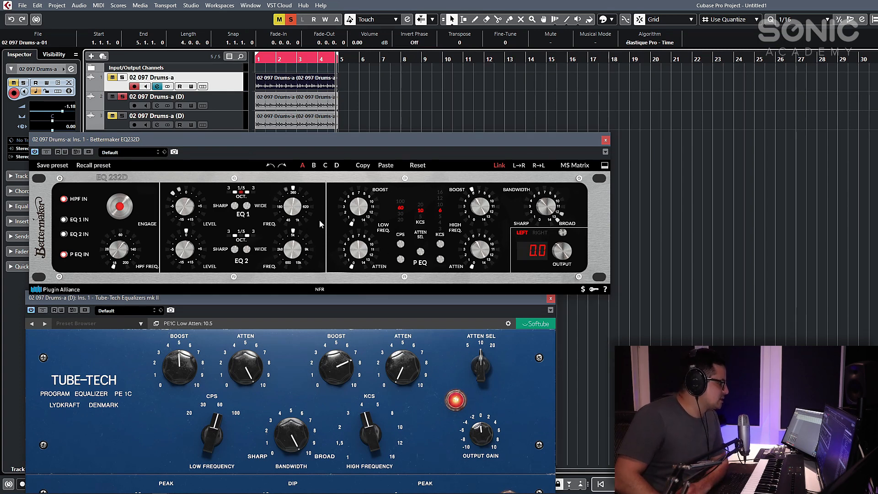
# - Reposition the Tube-Tech window over the Bettermaker, raise the Tube-Tech's high attenuation and unsolo the second drum track
pyautogui.moveTo(228, 303); pyautogui.dragTo(495, 86)
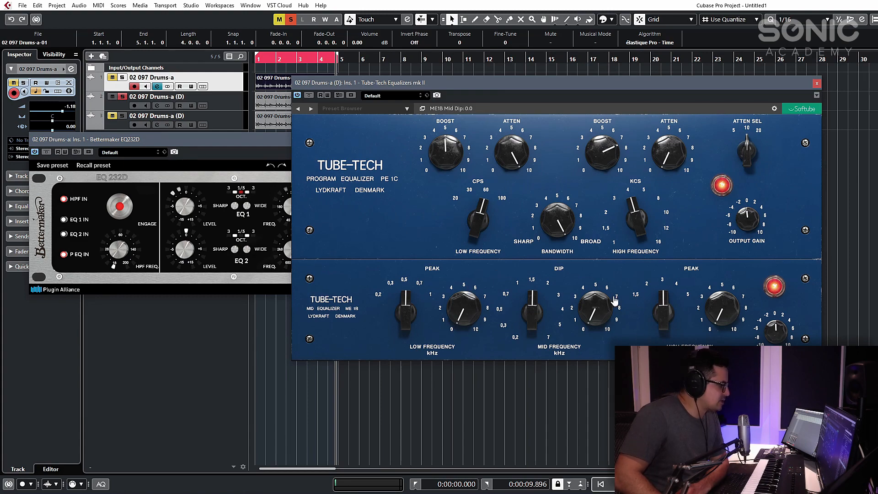
pyautogui.moveTo(473, 85); pyautogui.dragTo(231, 312)
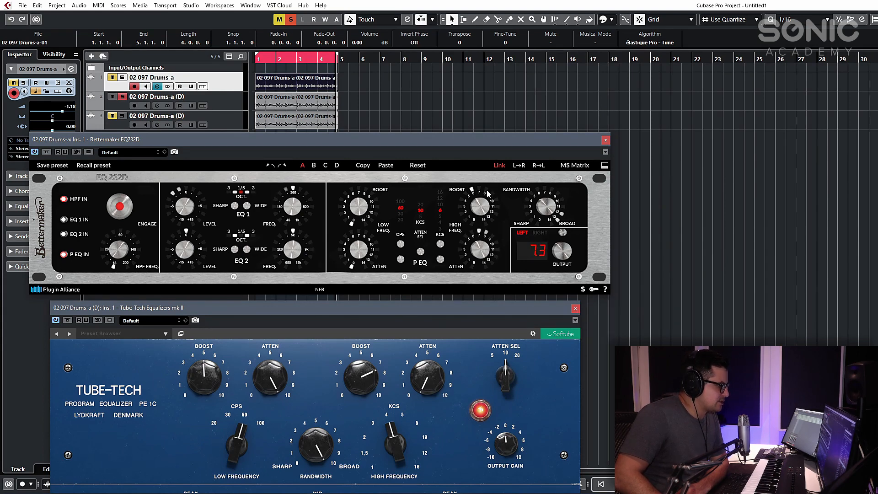
pyautogui.moveTo(380, 307); pyautogui.dragTo(345, 157)
pyautogui.moveTo(397, 224); pyautogui.dragTo(413, 191)
pyautogui.click(115, 98)
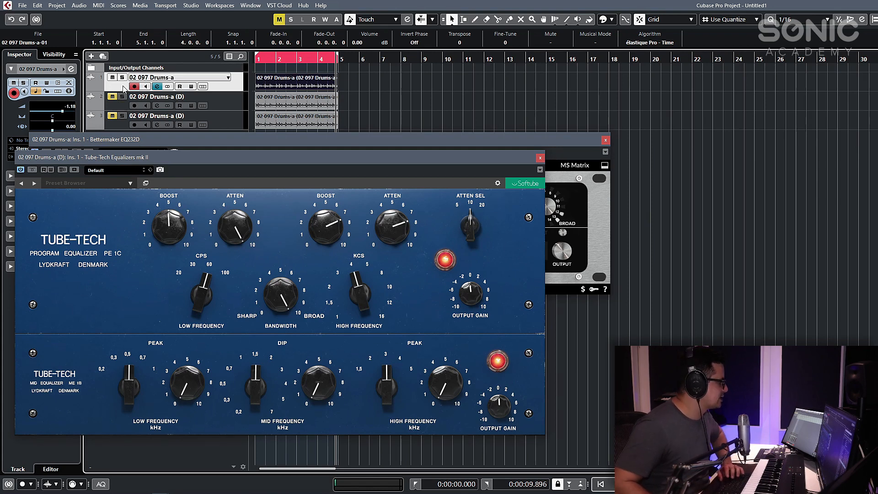
# - Play the loop with the second track soloed, trying the Tube-Tech's high attenuation at 10.5 before setting it to 7.0
pyautogui.press('space')
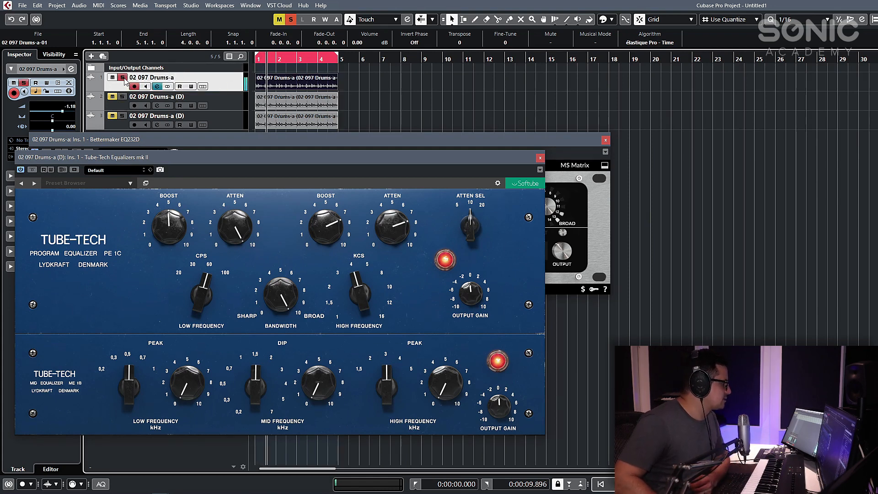
pyautogui.click(123, 96)
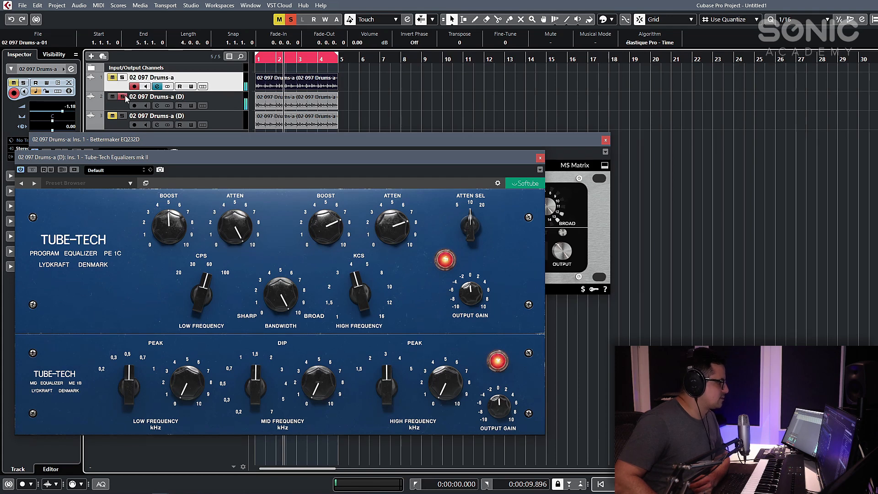
pyautogui.moveTo(397, 226); pyautogui.dragTo(403, 190)
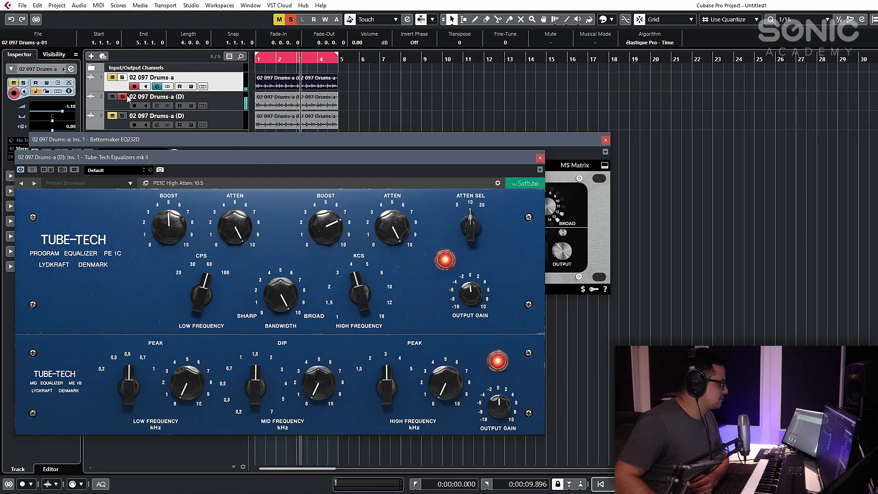
pyautogui.moveTo(375, 227); pyautogui.dragTo(376, 256)
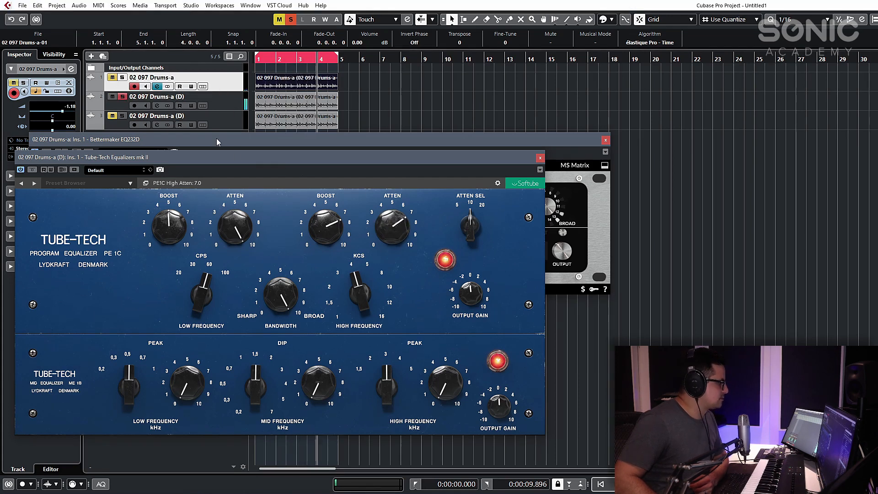
pyautogui.click(122, 97)
# - Reposition the two EQ windows and set the Tube-Tech's high frequency to 8 KCS
pyautogui.moveTo(375, 155); pyautogui.dragTo(348, 75)
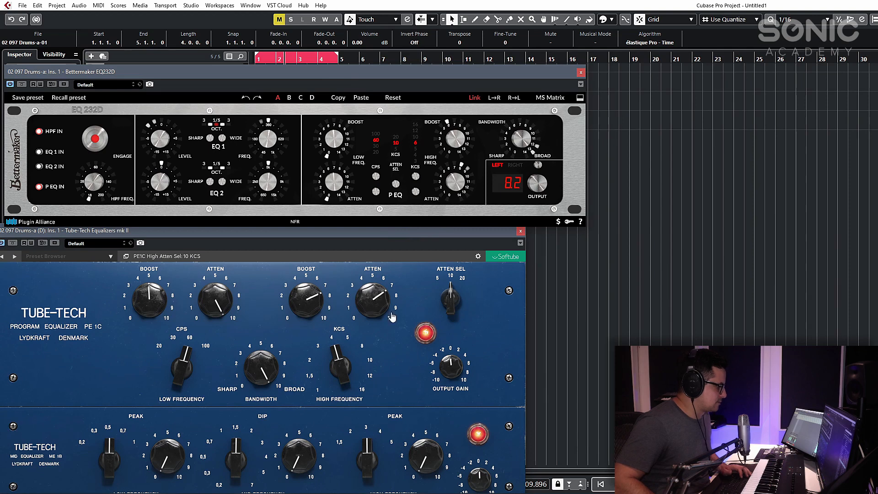
pyautogui.moveTo(338, 381); pyautogui.dragTo(341, 364)
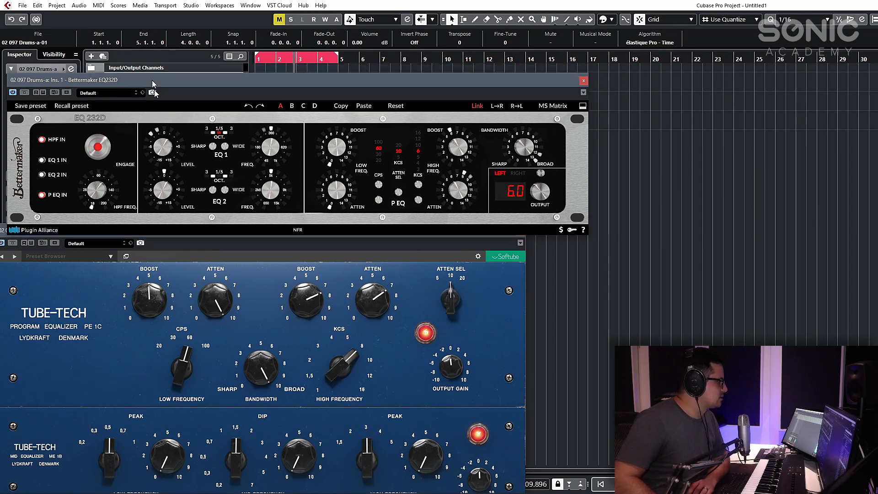
pyautogui.moveTo(46, 72); pyautogui.dragTo(59, 137)
# - Compare the two EQs by toggling solo on the second drum track and bringing each plugin window forward
pyautogui.click(123, 96)
pyautogui.click(122, 97)
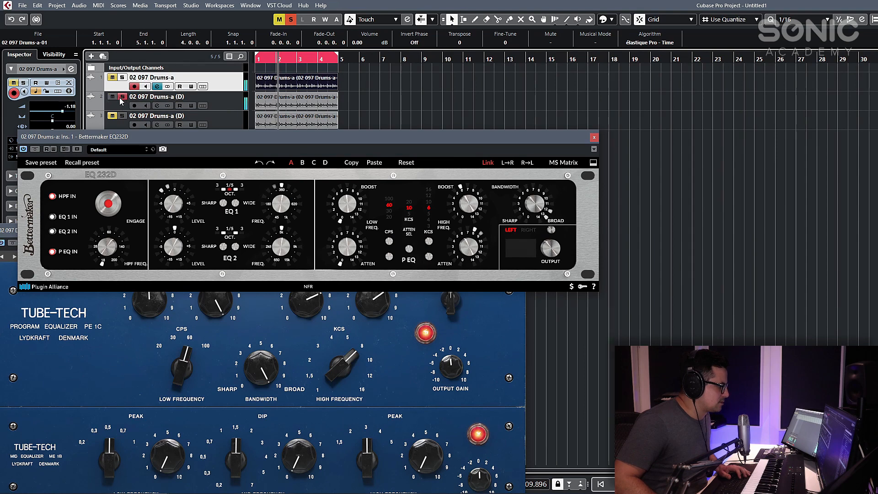
pyautogui.click(123, 98)
pyautogui.click(349, 366)
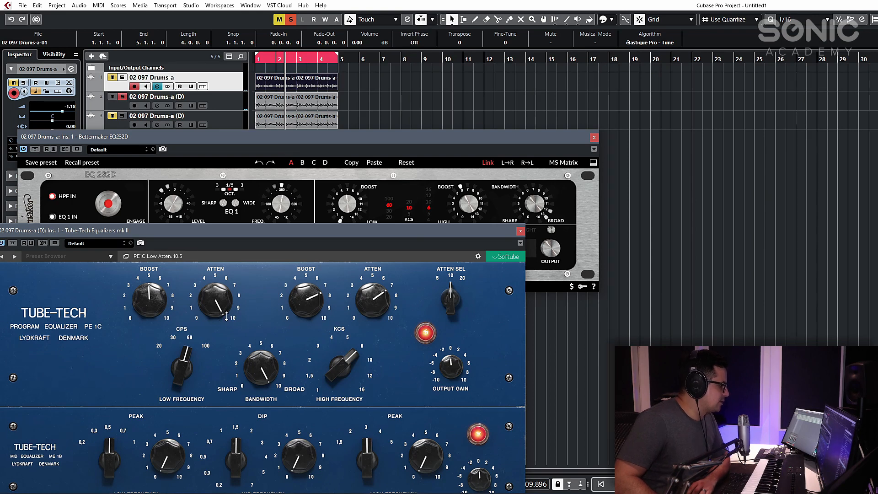
pyautogui.click(423, 141)
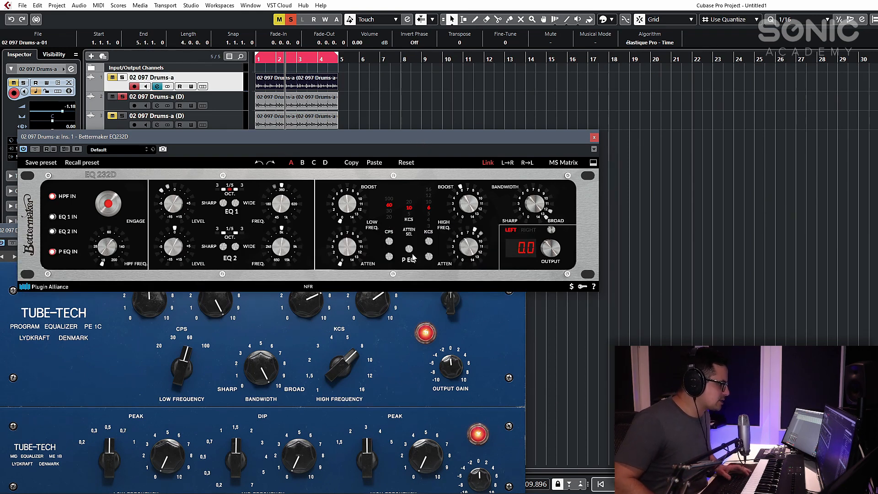
# - Play the loop, raise the Bettermaker's high boost to 9.7 and solo the first drum track
pyautogui.press('space')
pyautogui.moveTo(471, 200); pyautogui.dragTo(481, 169)
pyautogui.click(122, 77)
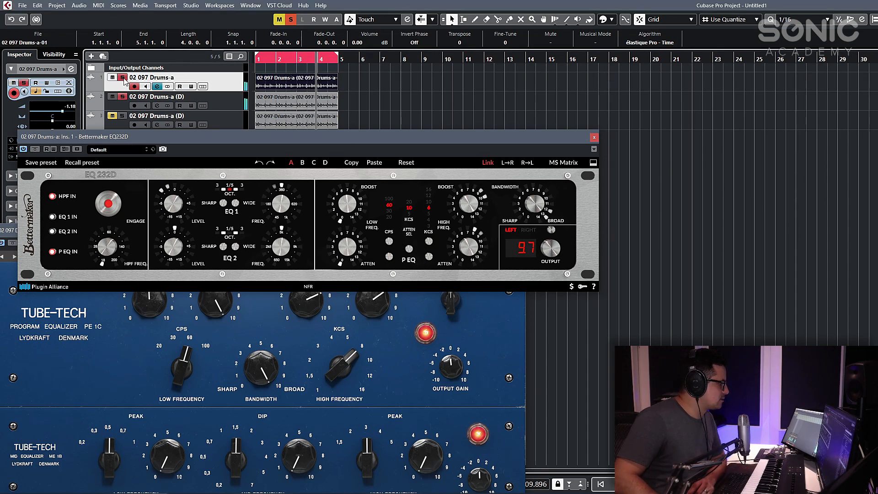
# - Unsolo the second drum track and raise the Tube-Tech's high boost to 9.6
pyautogui.click(122, 96)
pyautogui.click(365, 346)
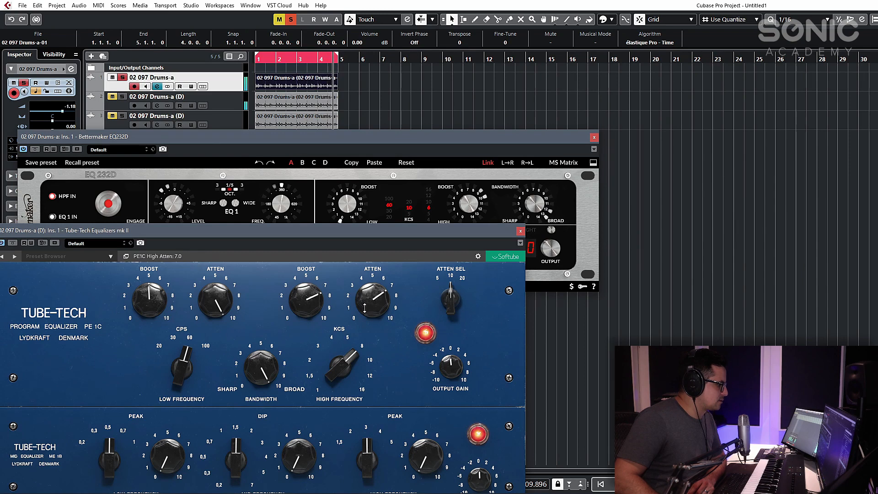
pyautogui.moveTo(306, 299); pyautogui.dragTo(306, 287)
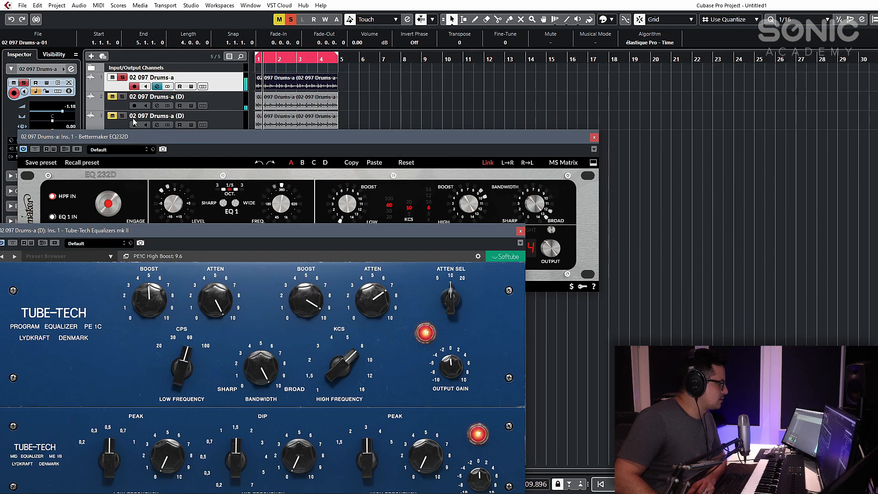
# - Switch solo on and off for the second drum track to compare the stronger high boosts of both EQs
pyautogui.click(123, 96)
pyautogui.click(122, 97)
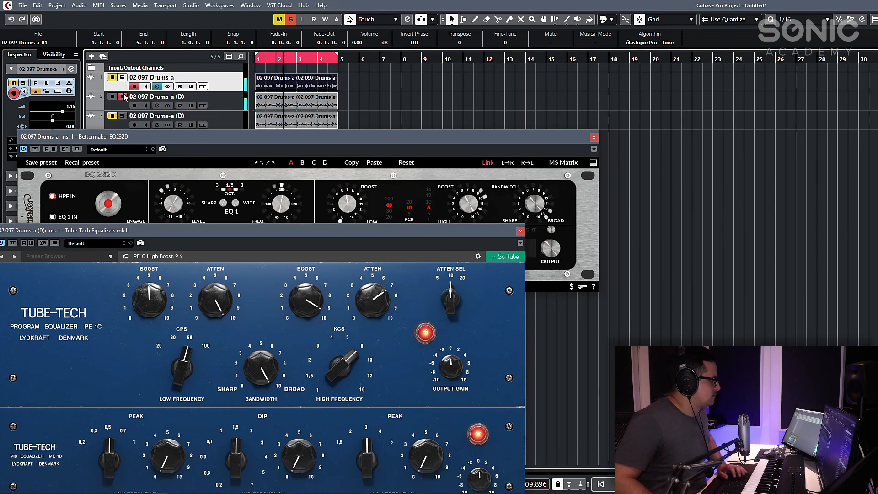
pyautogui.click(112, 97)
pyautogui.click(112, 96)
pyautogui.click(123, 97)
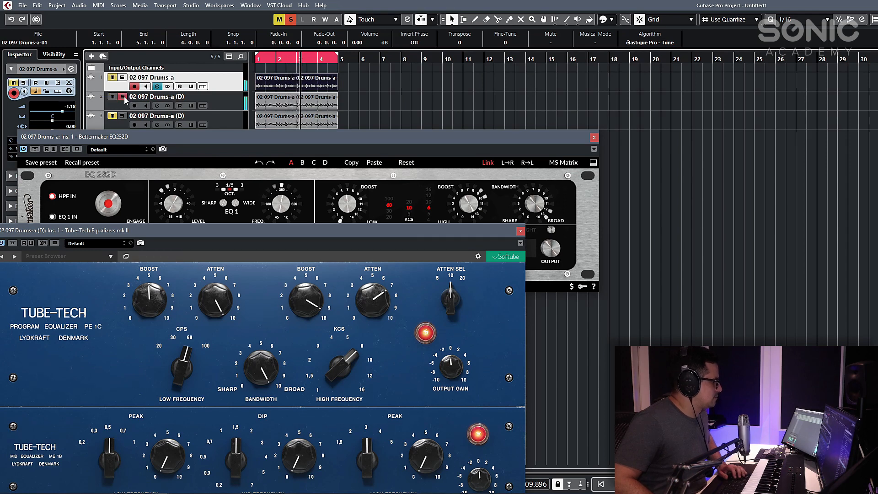
pyautogui.click(124, 97)
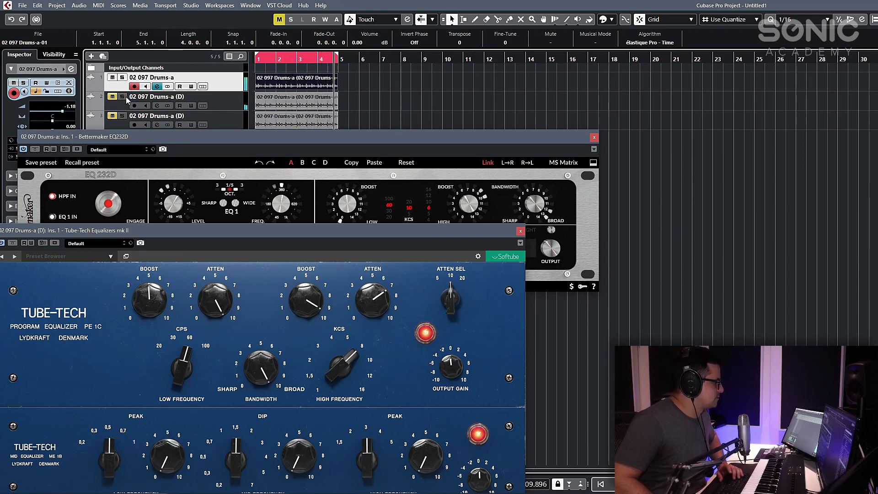
# - Rearrange the two EQ windows, close the Tube-Tech and place the Bettermaker below the drum tracks
pyautogui.moveTo(299, 226); pyautogui.dragTo(345, 134)
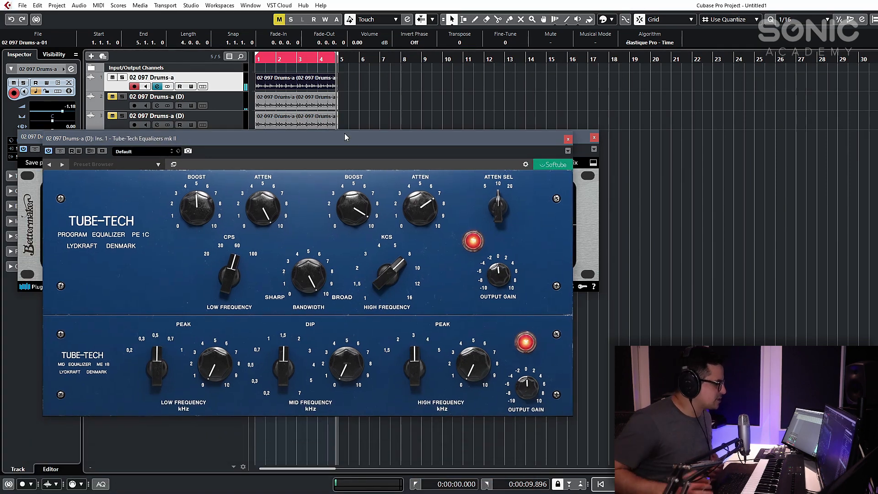
pyautogui.moveTo(441, 145); pyautogui.dragTo(425, 233)
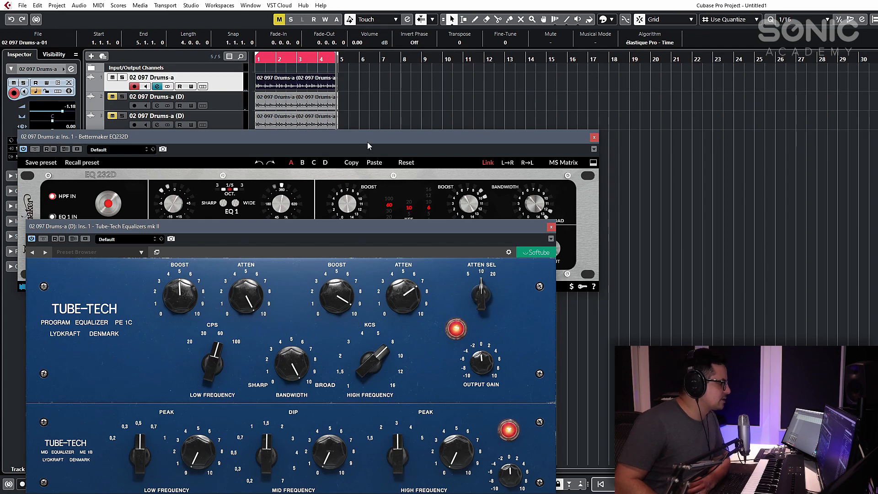
pyautogui.moveTo(367, 141); pyautogui.dragTo(364, 77)
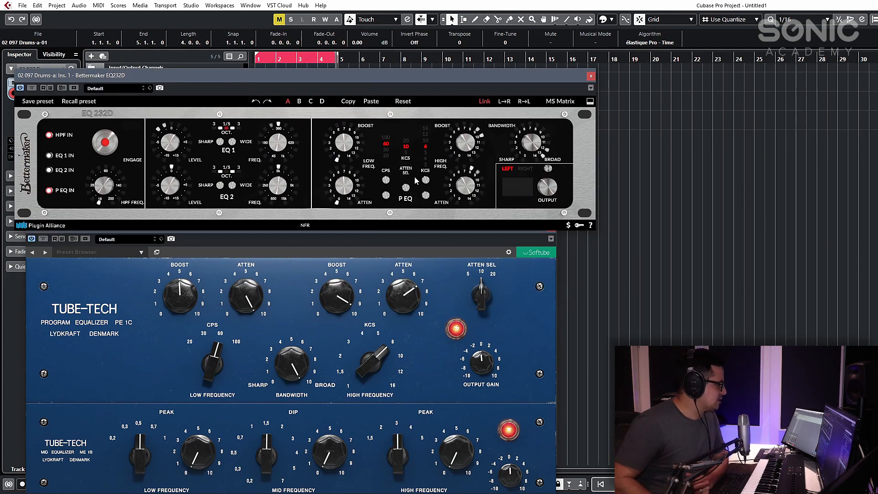
pyautogui.moveTo(409, 227); pyautogui.dragTo(416, 205)
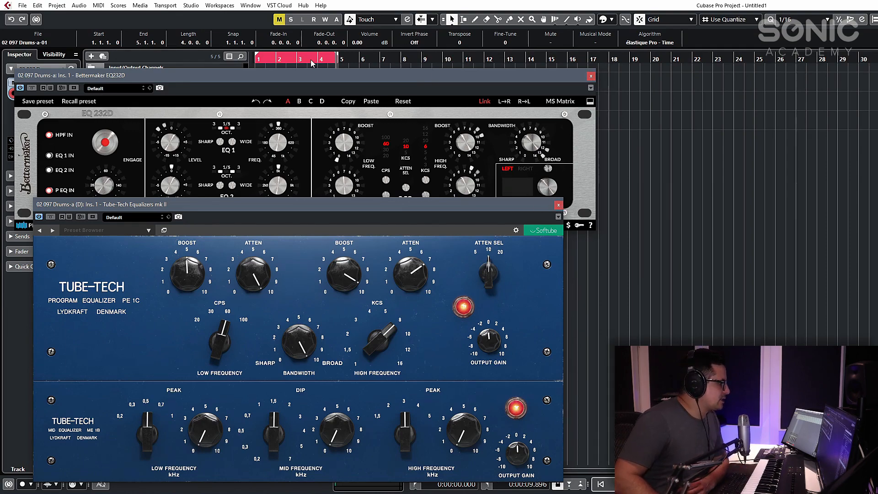
pyautogui.click(558, 205)
pyautogui.moveTo(349, 77); pyautogui.dragTo(384, 267)
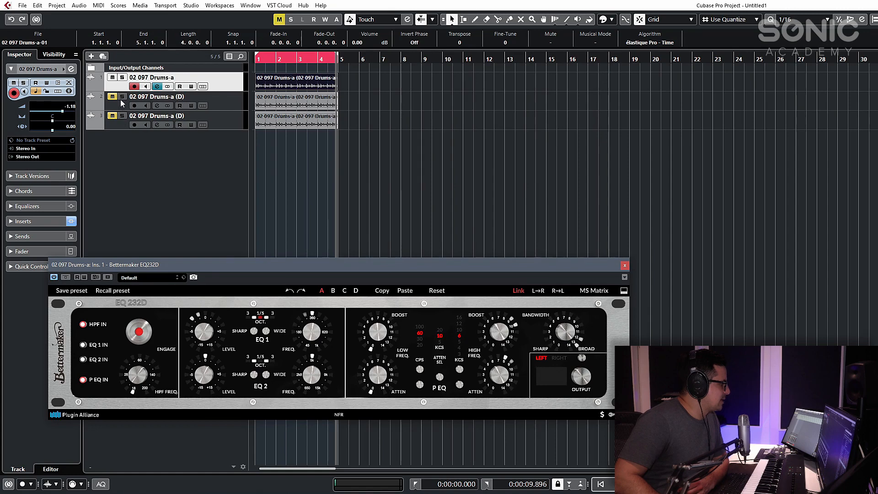
# - Mute the first drum track, unmute the third and open the SPL Passeq inserted on the third track
pyautogui.click(113, 78)
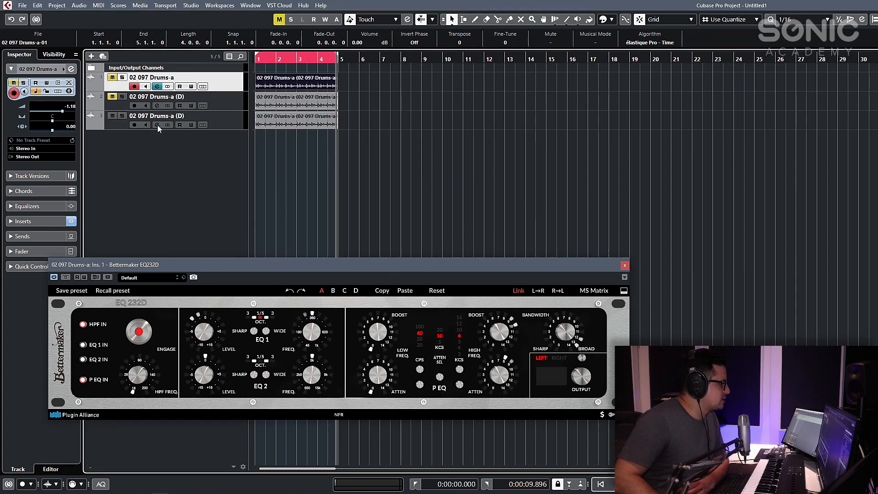
pyautogui.click(158, 125)
pyautogui.click(686, 246)
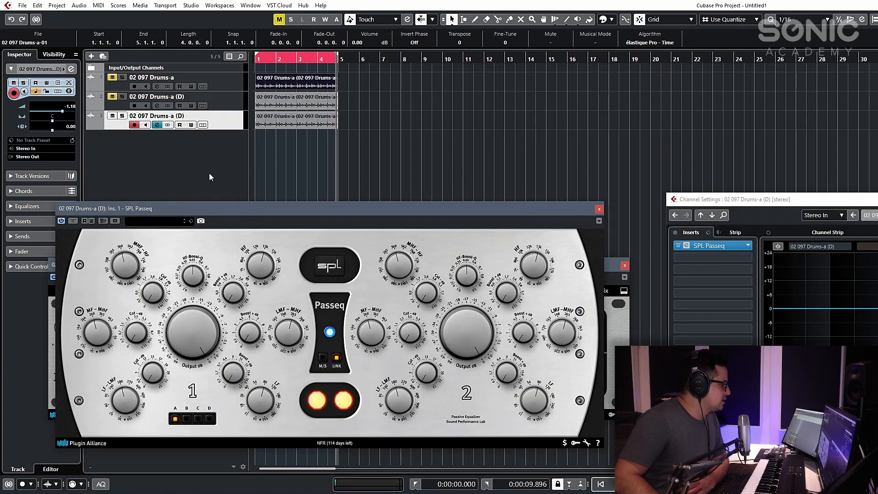
# - Reposition the SPL Passeq window, mute the third drum track and make the first track active and audible again
pyautogui.moveTo(242, 211); pyautogui.dragTo(200, 168)
pyautogui.click(112, 116)
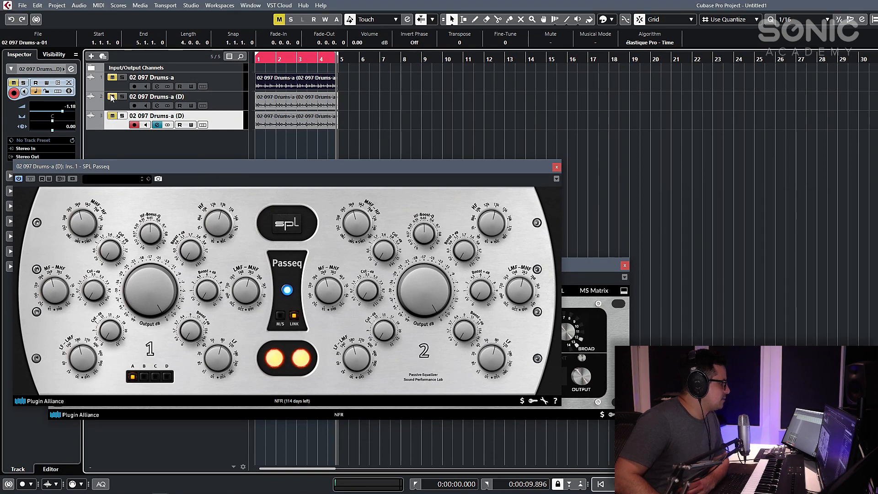
pyautogui.click(124, 82)
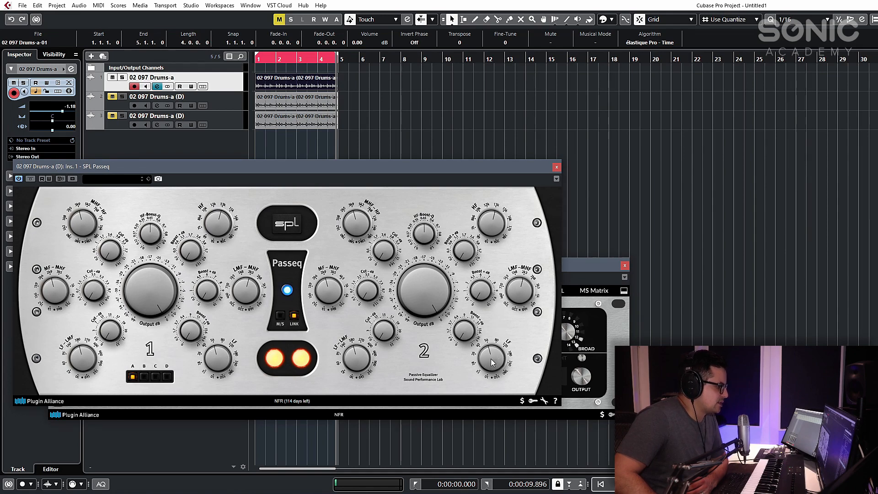
# - Arrange the Bettermaker window above the SPL Passeq window so both EQs' controls can be seen together
pyautogui.click(586, 273)
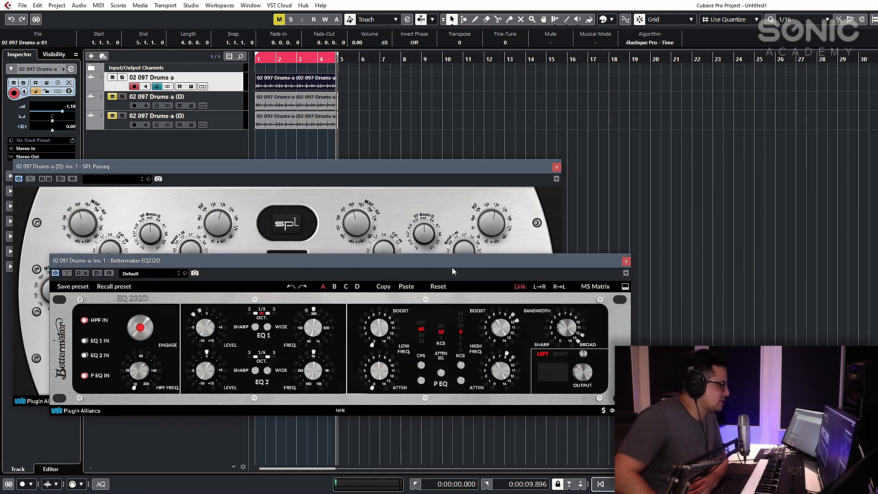
pyautogui.moveTo(448, 267); pyautogui.dragTo(431, 118)
pyautogui.click(400, 359)
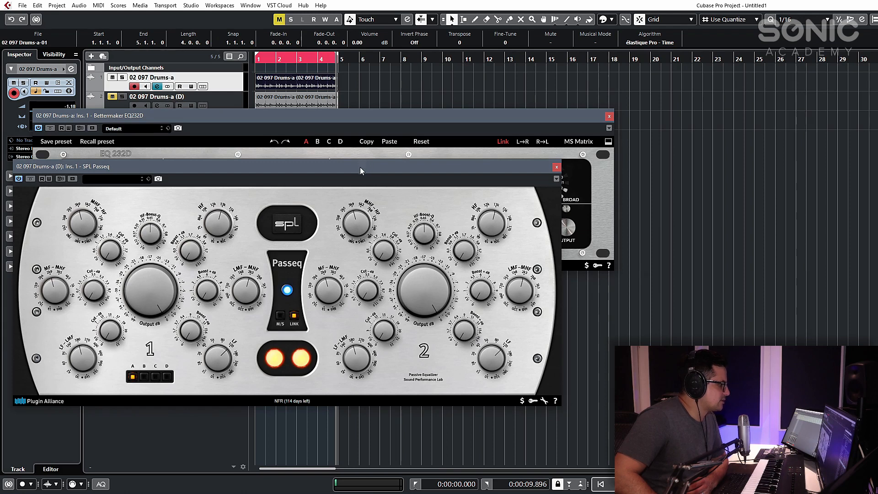
pyautogui.moveTo(361, 167); pyautogui.dragTo(357, 255)
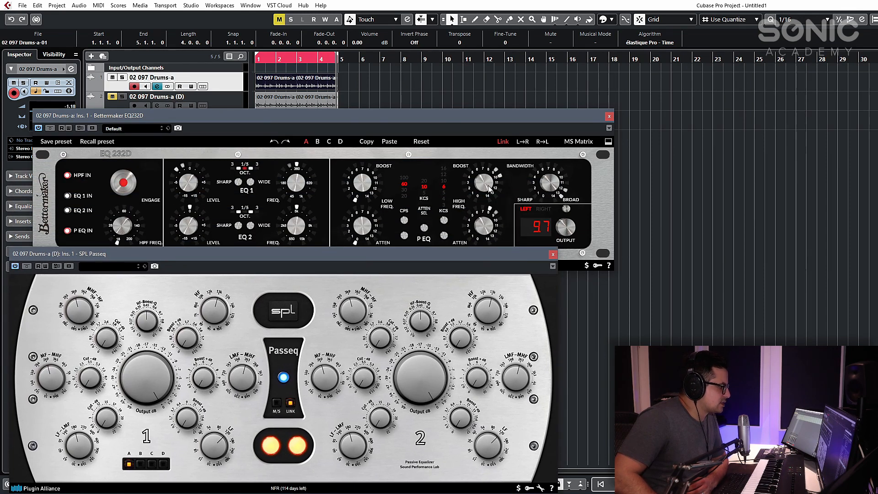
# - Lower the Bettermaker window to uncover the drum tracks, and play the loop with its low boost set to 4.0
pyautogui.click(367, 241)
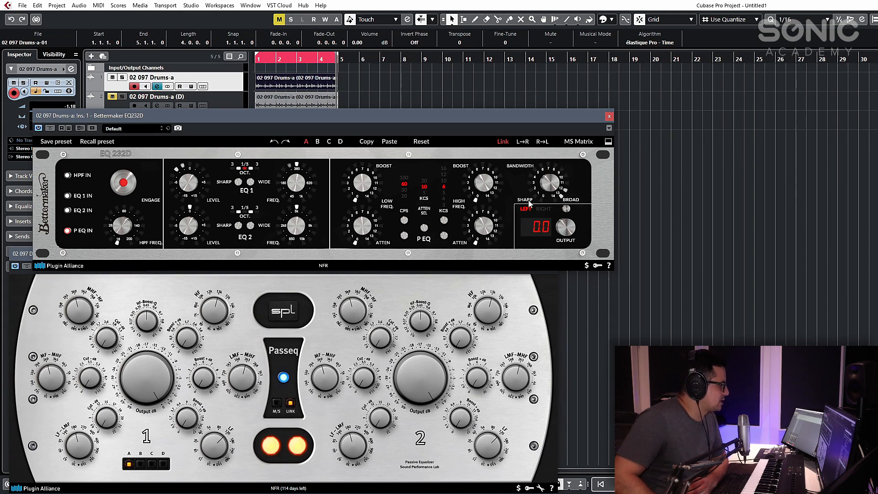
pyautogui.moveTo(234, 117); pyautogui.dragTo(221, 129)
pyautogui.press('space')
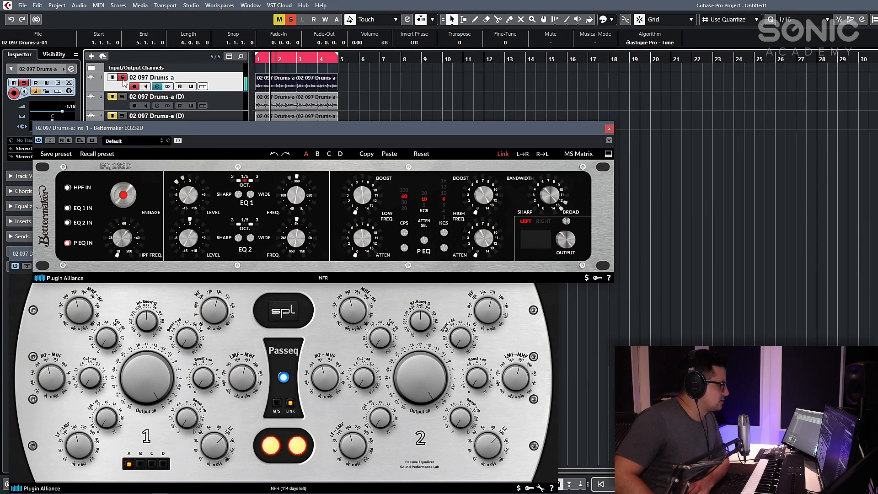
pyautogui.press('space')
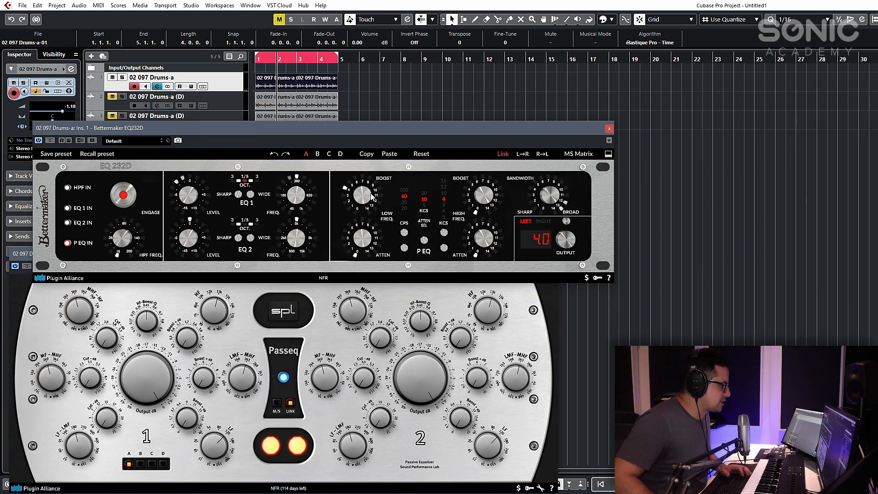
pyautogui.press('space')
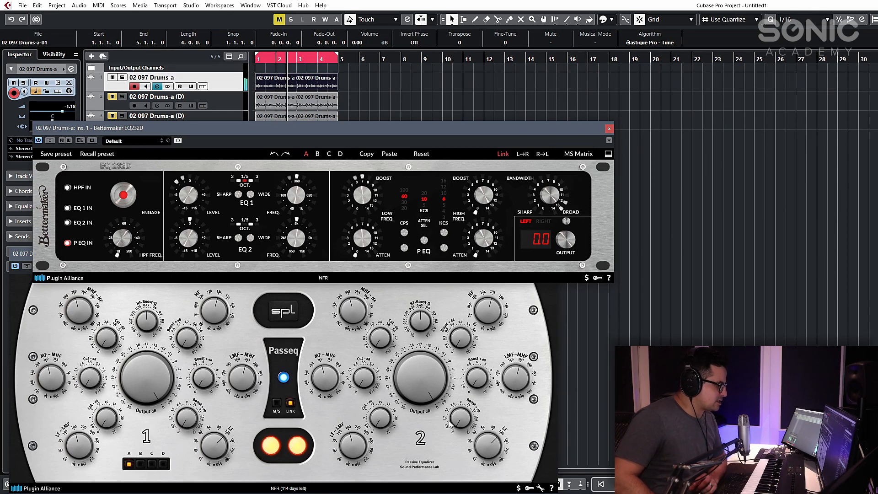
# - Bring the SPL Passeq forward and compare it with the Bettermaker by toggling solo on the third drum track
pyautogui.click(397, 441)
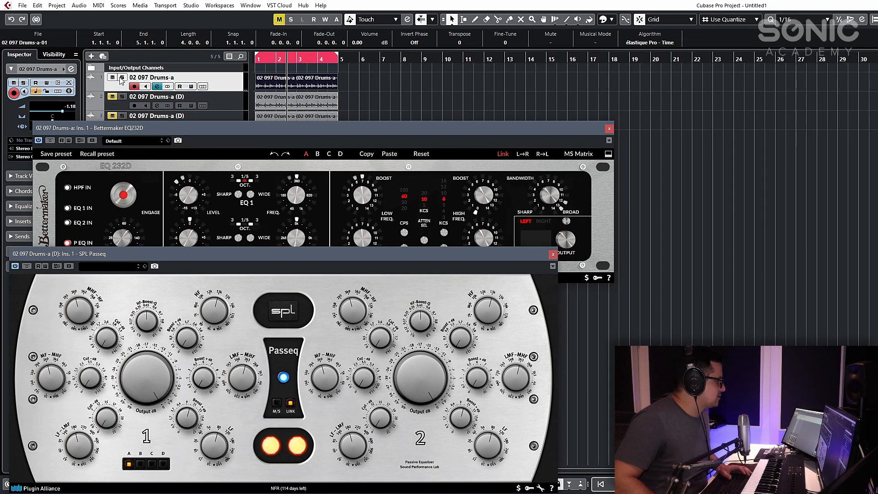
pyautogui.click(122, 116)
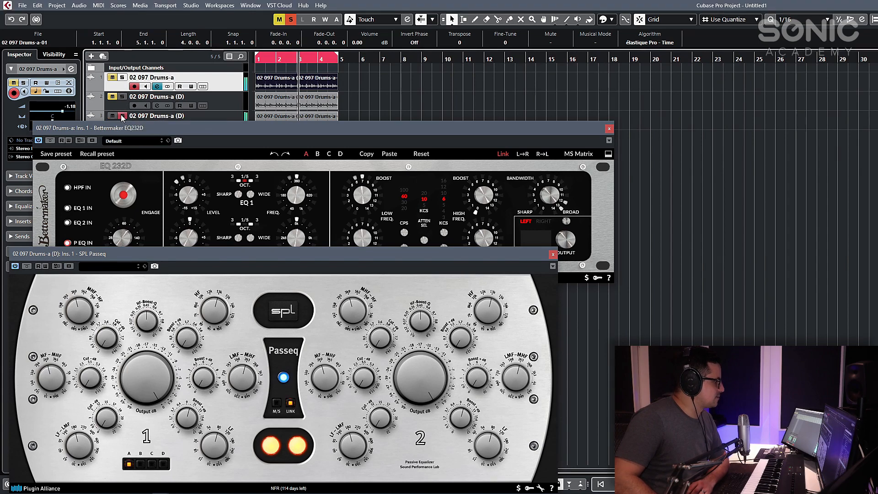
pyautogui.click(122, 116)
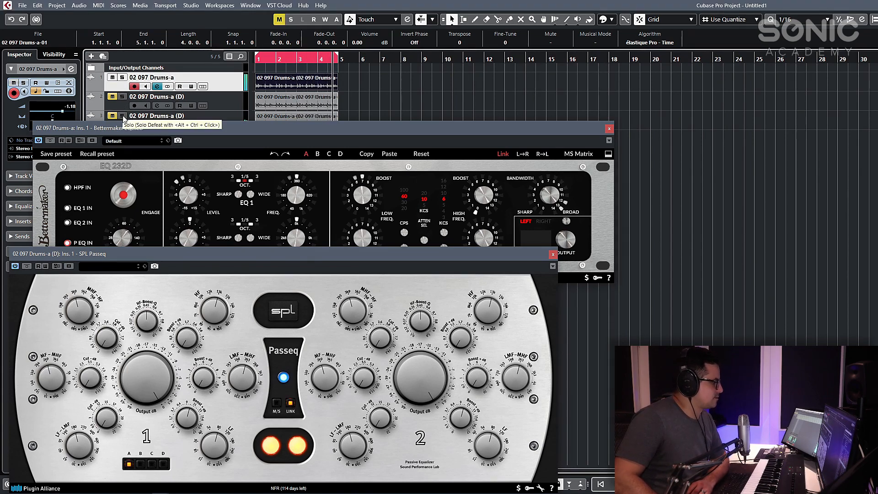
pyautogui.click(122, 116)
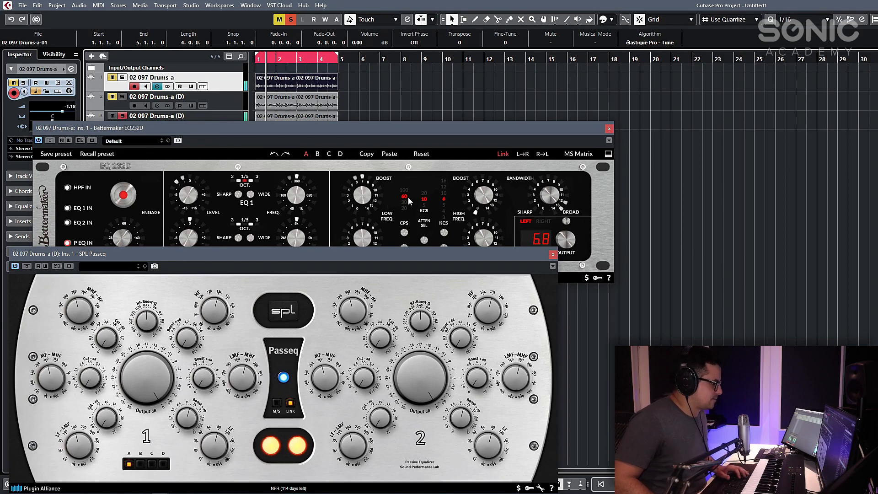
# - Set the Bettermaker's low frequency to 100 CPS and compare both EQs by switching the third track's solo
pyautogui.click(403, 197)
pyautogui.click(122, 116)
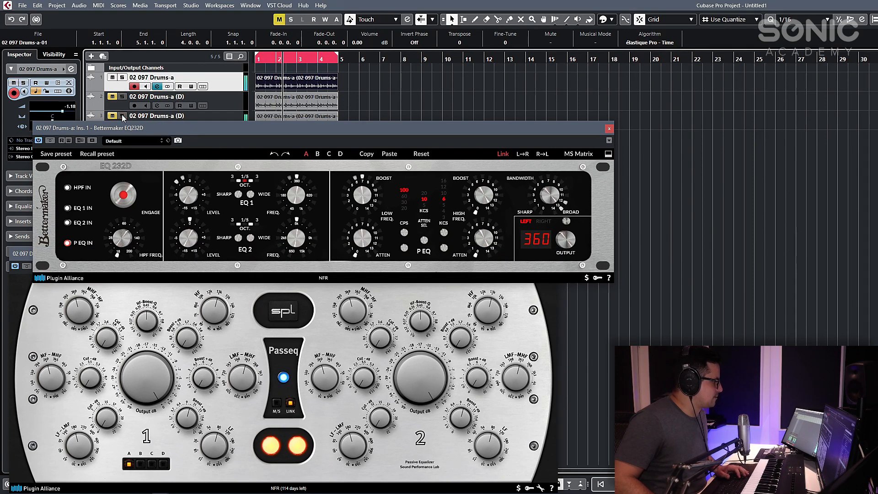
pyautogui.click(122, 116)
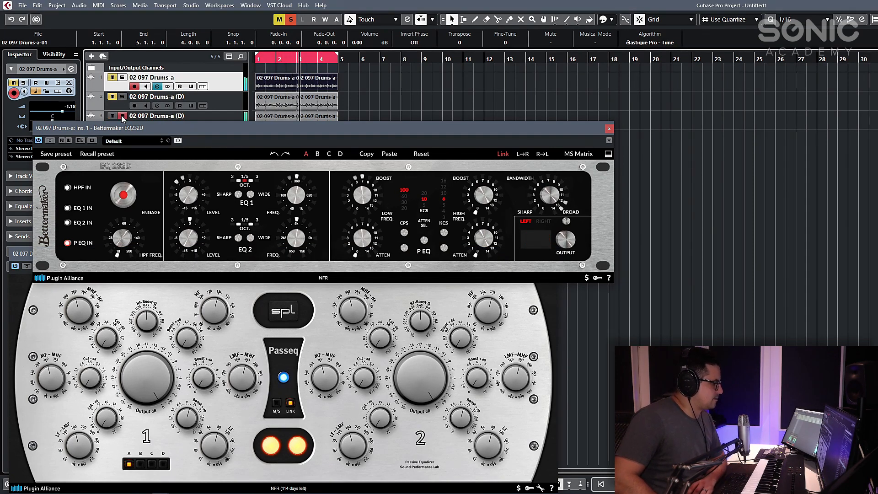
pyautogui.click(122, 116)
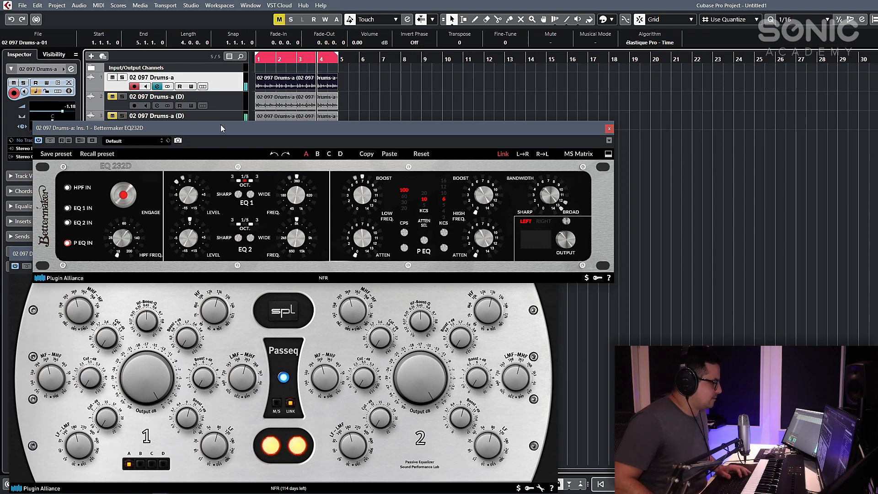
# - Adjust the SPL Passeq's LF boost frequency and compare it with the Bettermaker by toggling solo on the third track
pyautogui.click(484, 441)
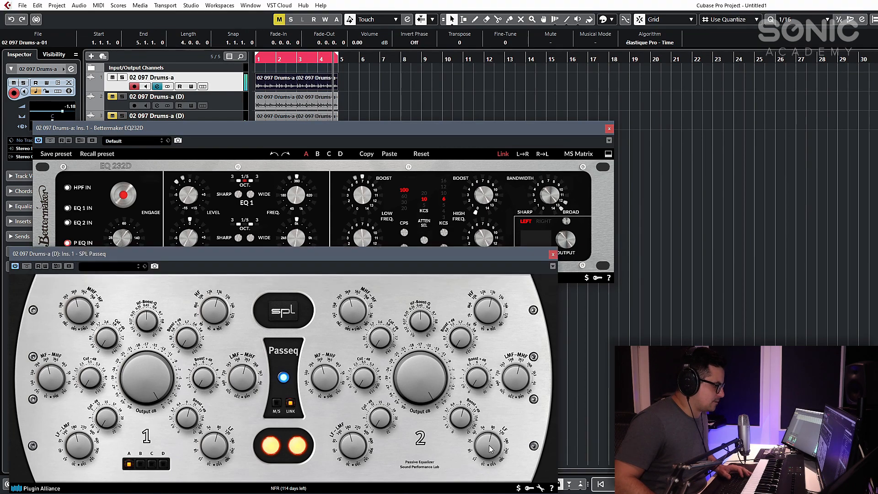
pyautogui.moveTo(488, 438); pyautogui.dragTo(494, 468)
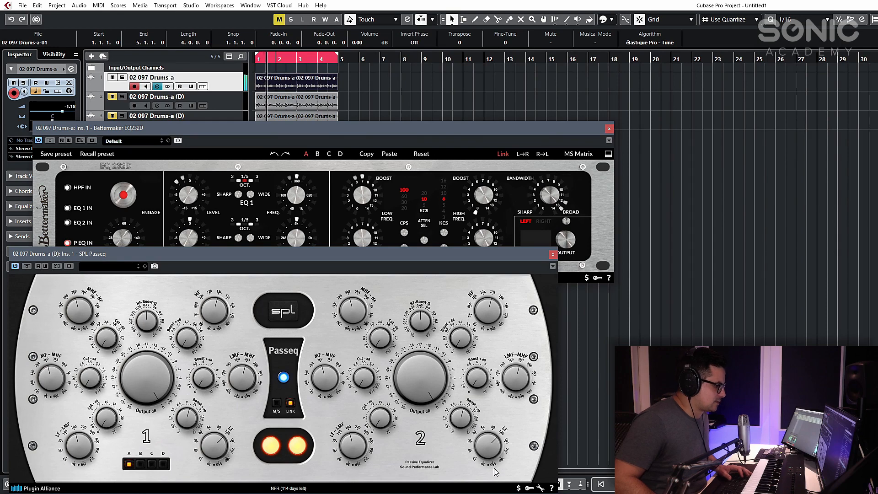
pyautogui.click(122, 116)
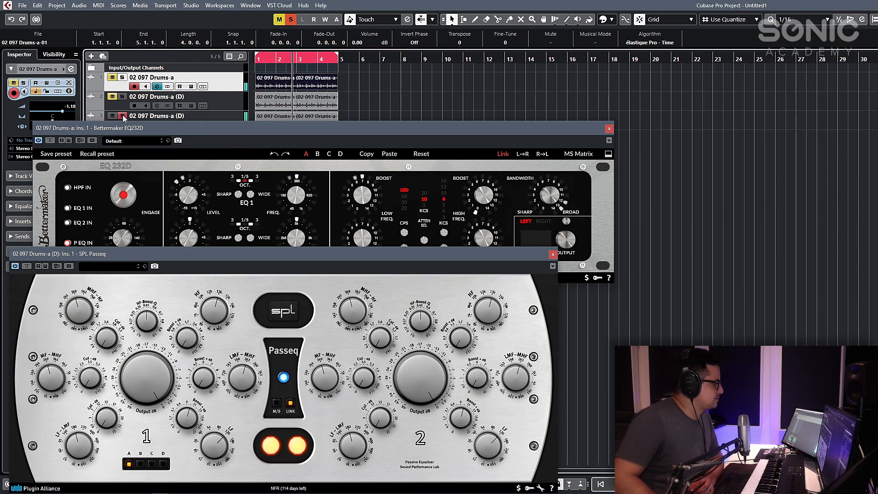
pyautogui.click(122, 117)
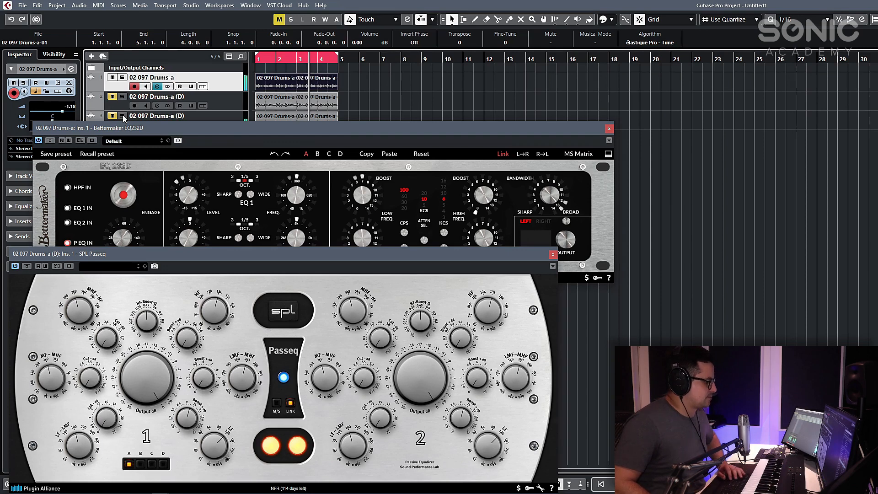
pyautogui.click(122, 116)
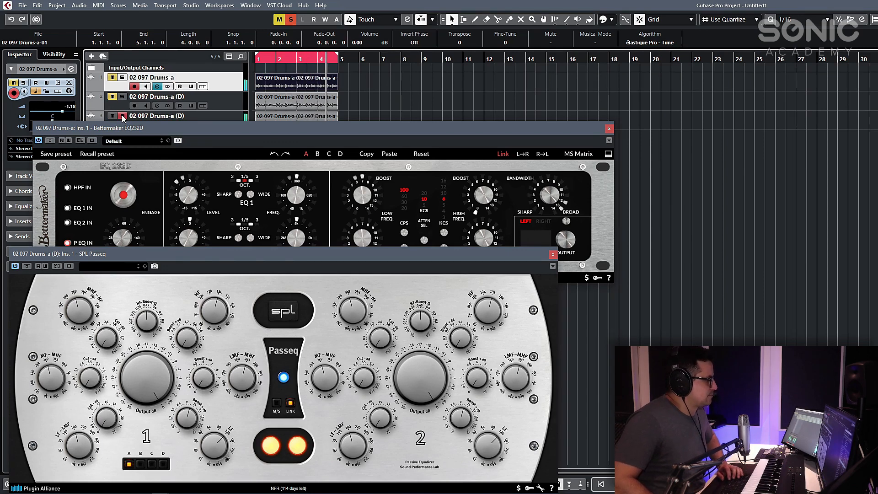
pyautogui.click(122, 116)
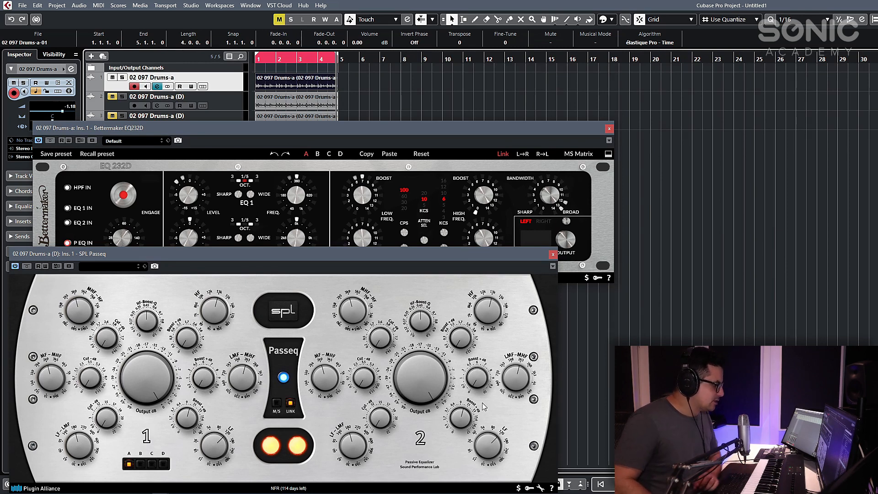
# - Solo the third drum track and raise the SPL Passeq's LF-MF cut frequency, stopping playback when done
pyautogui.click(469, 412)
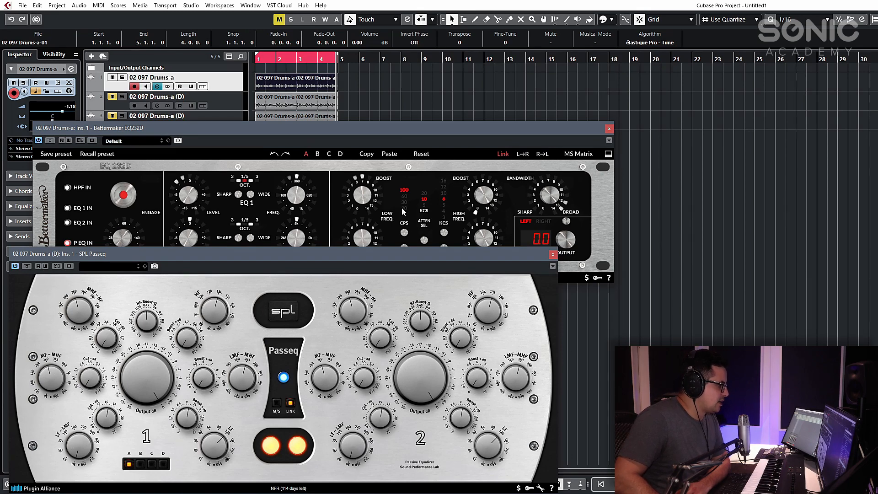
pyautogui.click(389, 140)
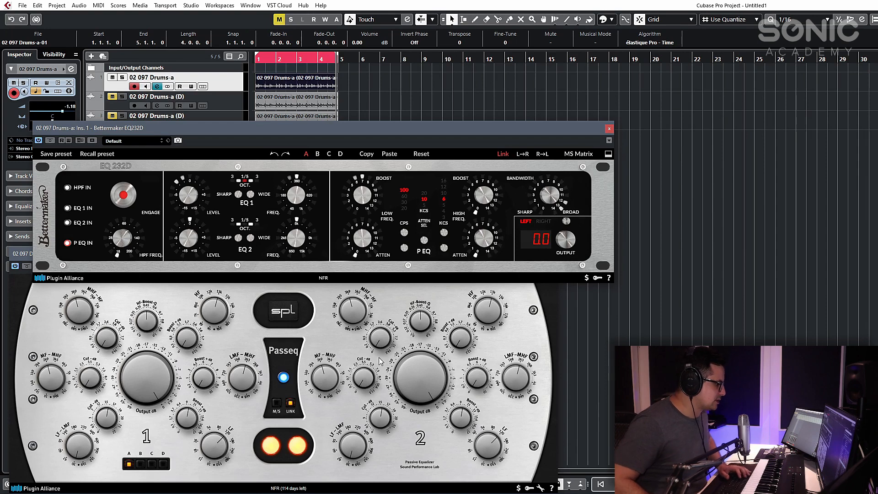
pyautogui.click(122, 116)
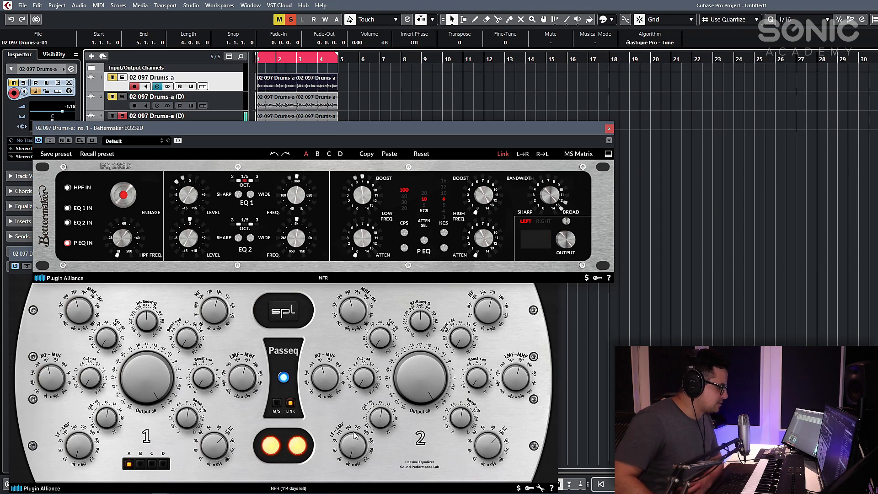
pyautogui.click(383, 414)
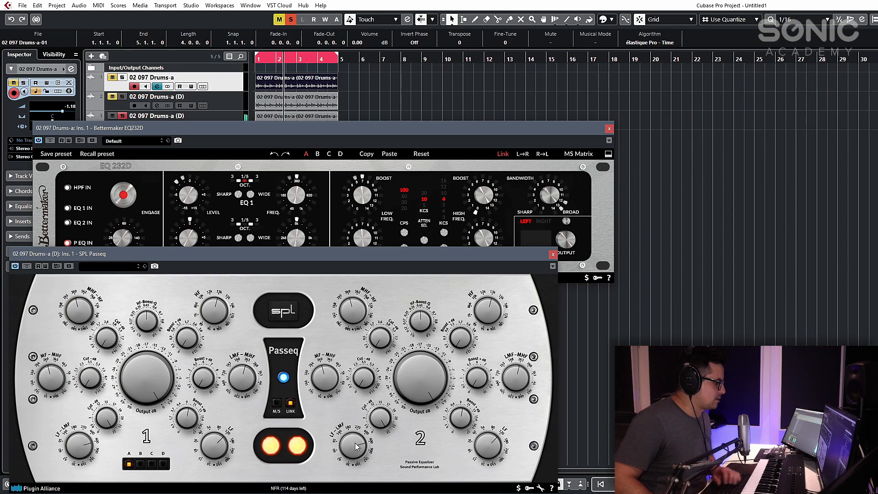
pyautogui.press('space')
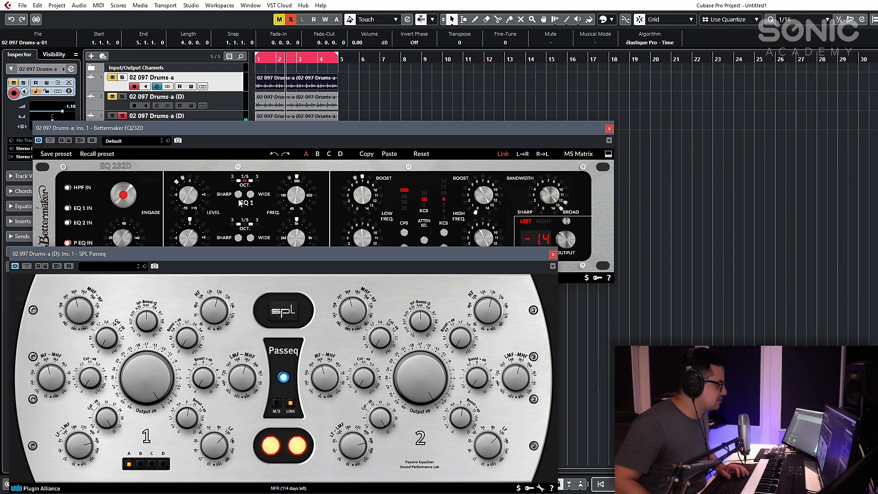
# - Resume playback without the third track's solo and set the Bettermaker's low attenuation to 7.2
pyautogui.press('space')
pyautogui.click(123, 115)
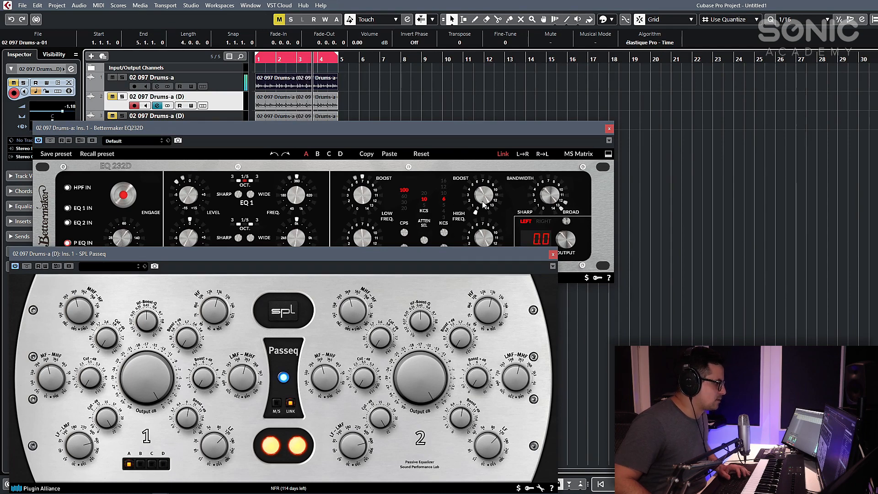
pyautogui.moveTo(353, 239); pyautogui.dragTo(363, 181)
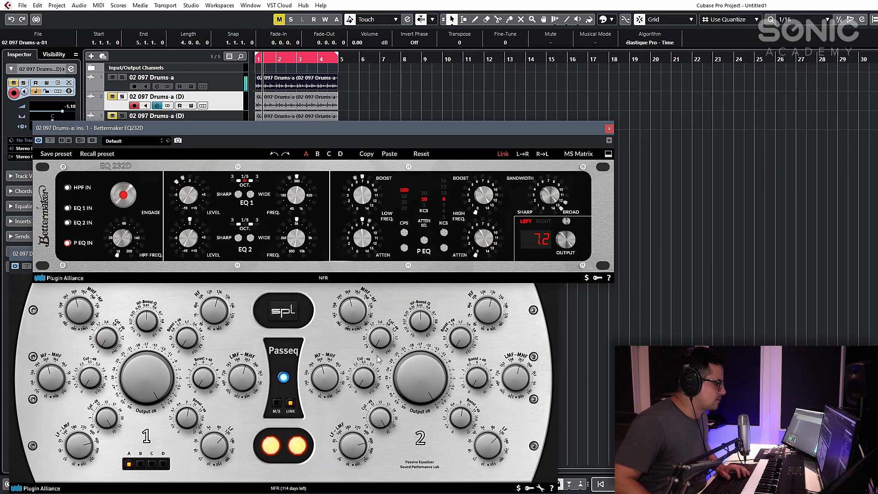
# - Compare the low boost-and-cut settings of both EQs by repeatedly toggling solo on the third drum track
pyautogui.click(343, 344)
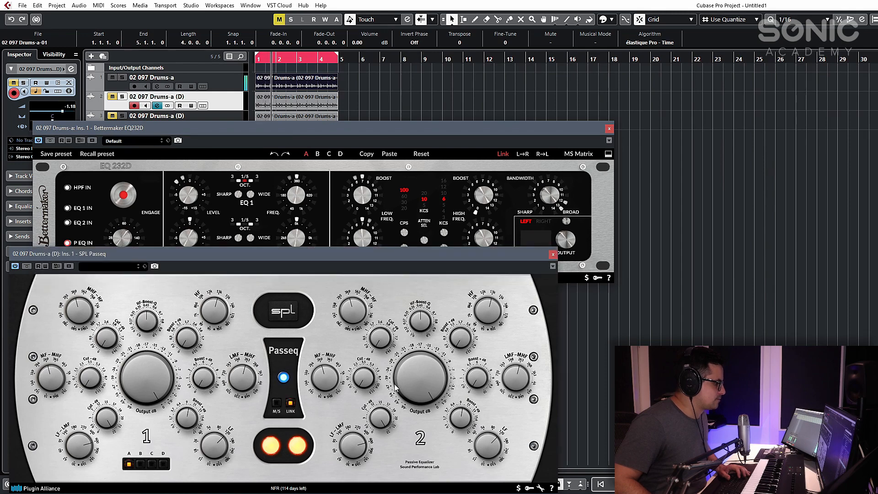
pyautogui.click(122, 116)
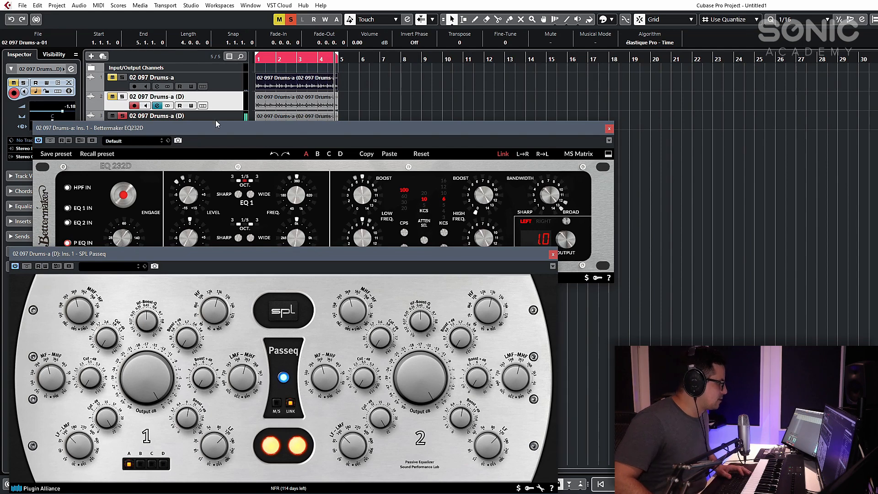
pyautogui.click(122, 116)
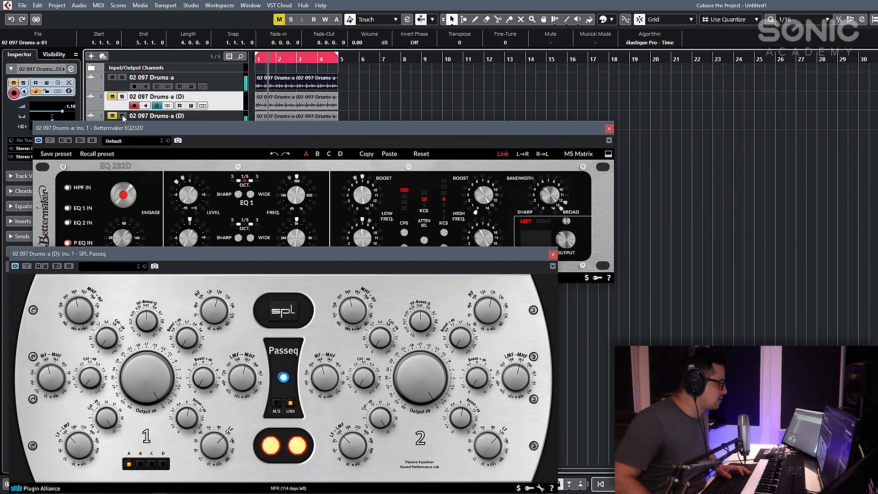
pyautogui.click(123, 116)
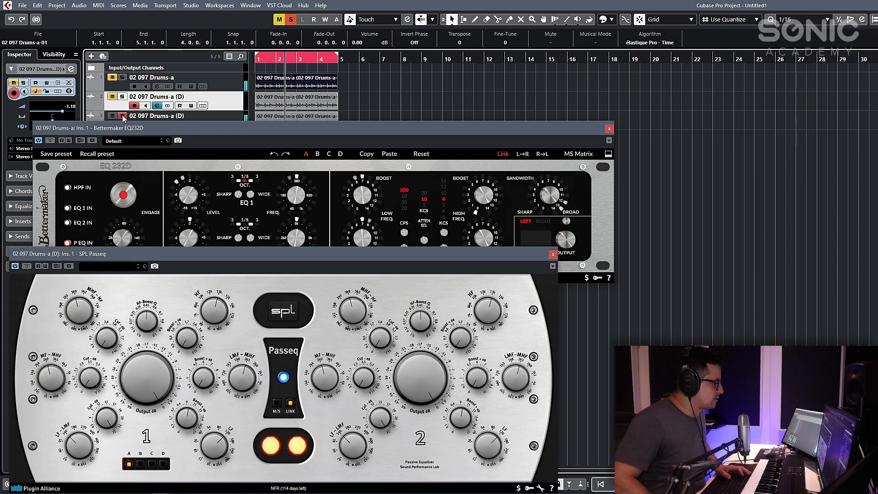
pyautogui.click(122, 116)
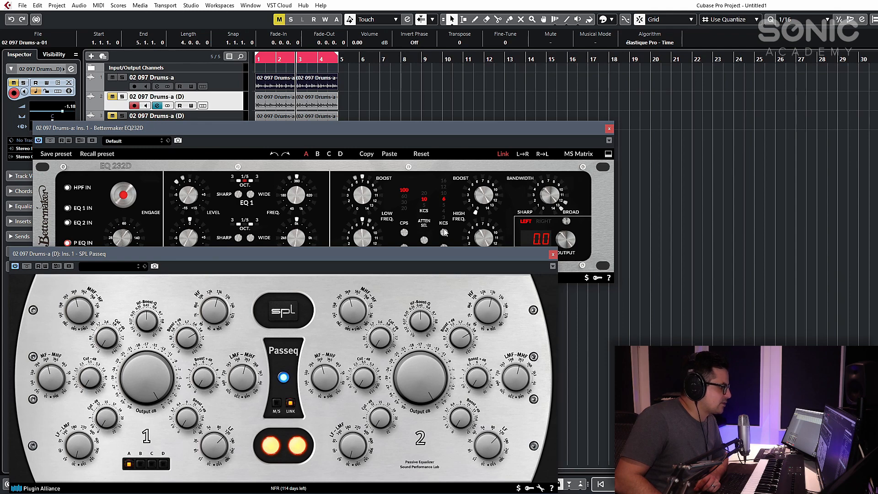
# - Set the Bettermaker's high frequency to 10 KCS with a high boost of about 3.0, and readjust its low boost
pyautogui.click(443, 196)
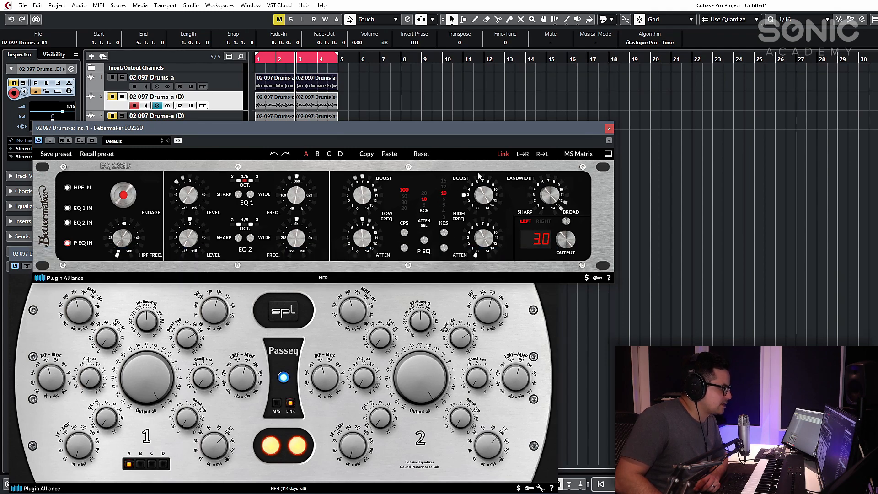
pyautogui.moveTo(484, 202); pyautogui.dragTo(485, 194)
pyautogui.moveTo(369, 197); pyautogui.dragTo(370, 223)
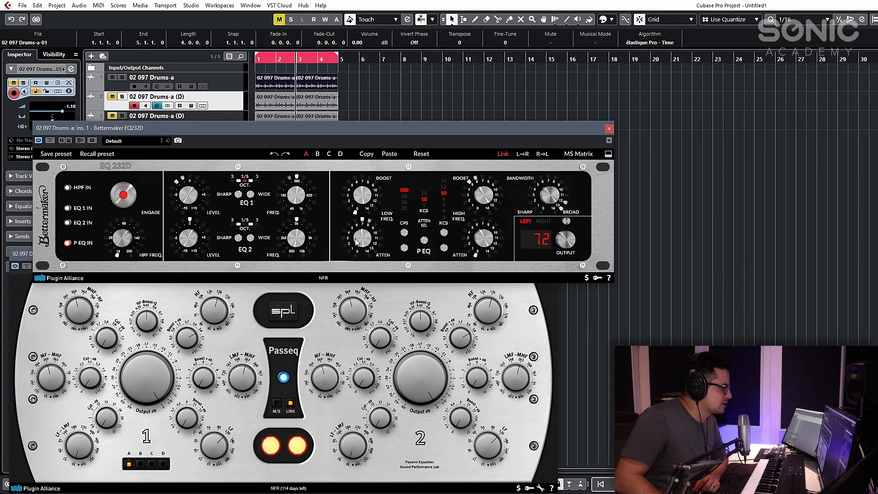
pyautogui.moveTo(485, 182); pyautogui.dragTo(484, 179)
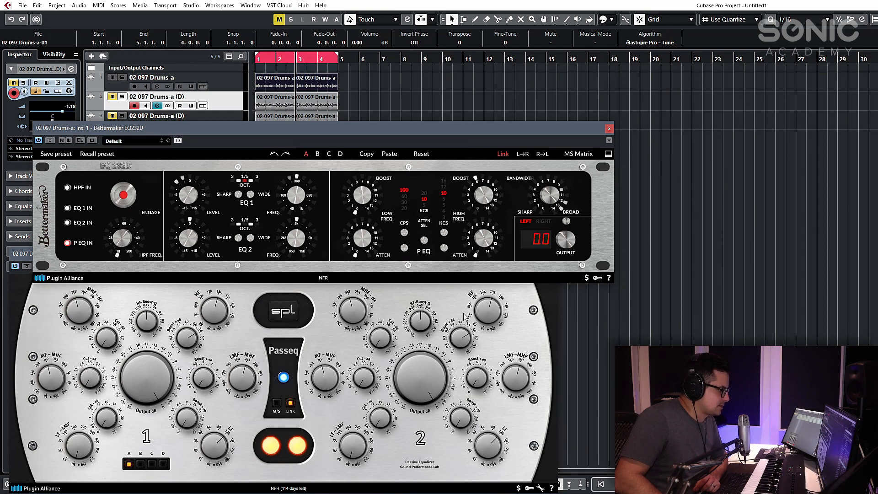
# - Raise the SPL Passeq's HF boost and play the loop through the first drum track for comparison
pyautogui.click(471, 443)
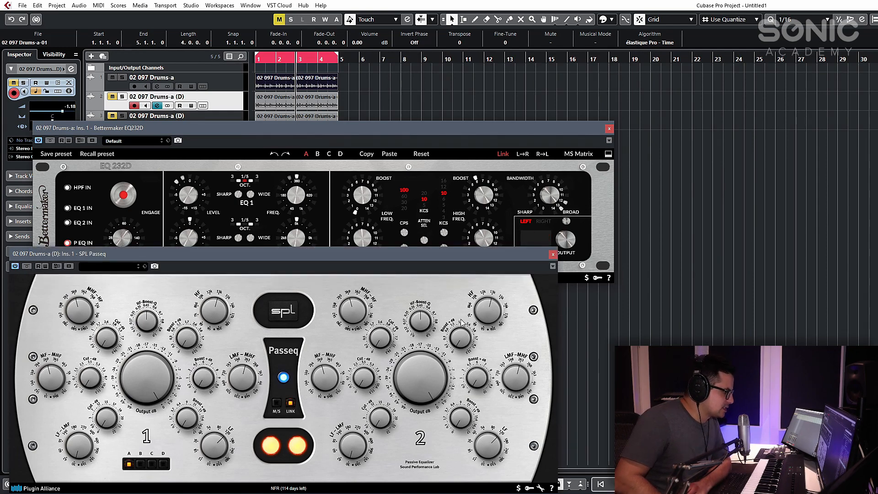
pyautogui.moveTo(467, 321); pyautogui.dragTo(473, 298)
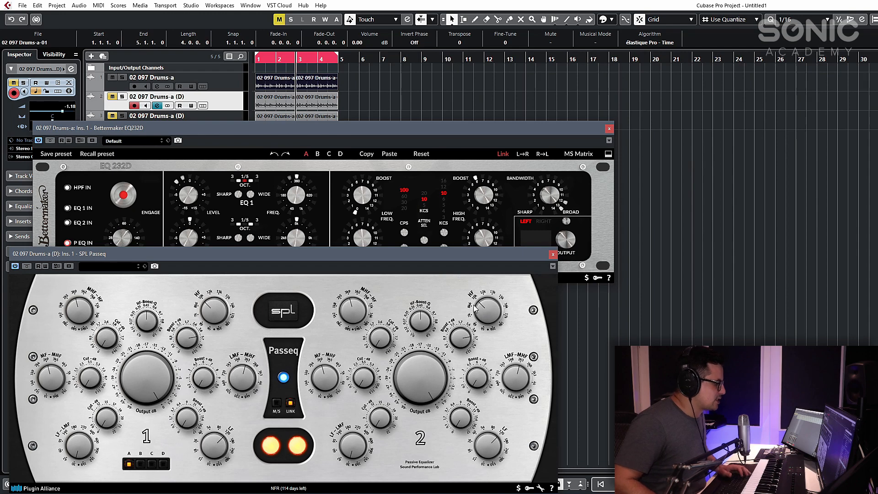
pyautogui.click(123, 78)
pyautogui.click(124, 77)
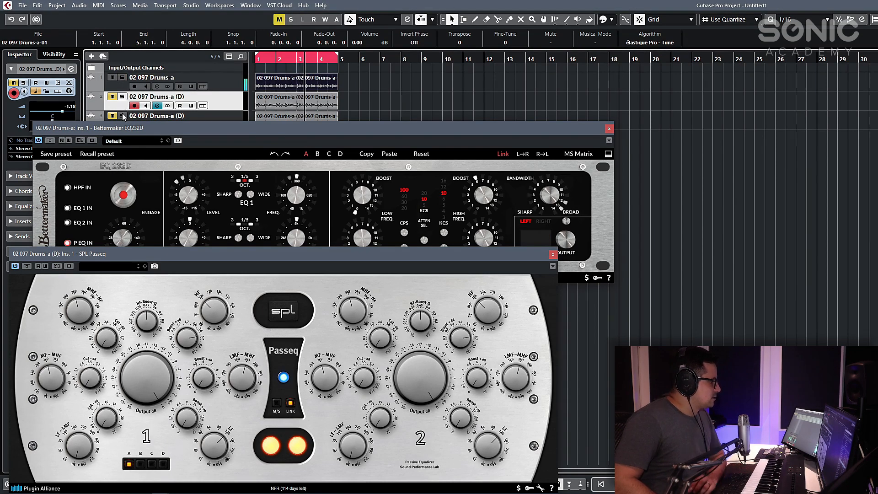
# - Compare the two EQs' high-band settings on the drum loop by toggling solo on the third drum track
pyautogui.click(124, 116)
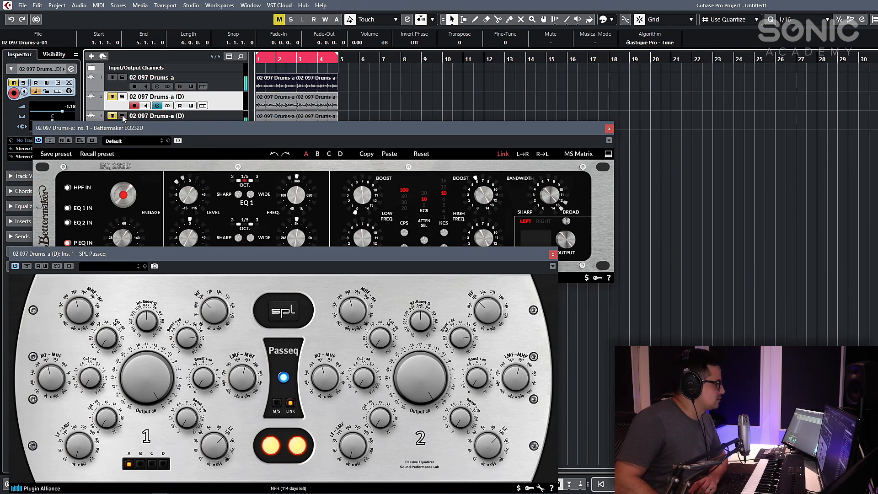
pyautogui.click(123, 117)
pyautogui.click(50, 142)
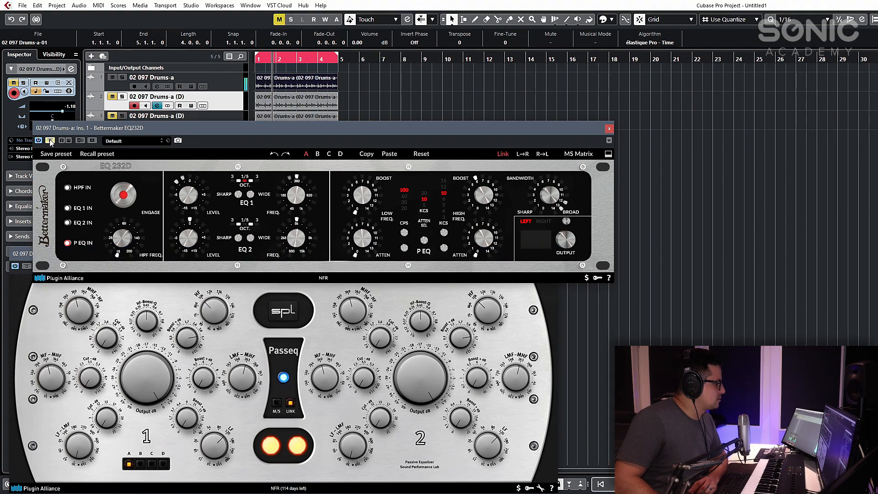
pyautogui.click(122, 117)
# - Set the Bettermaker's attenuation frequency to 5 KCS and match it on the SPL Passeq by adjusting the MHF-HF frequency and cut
pyautogui.click(144, 285)
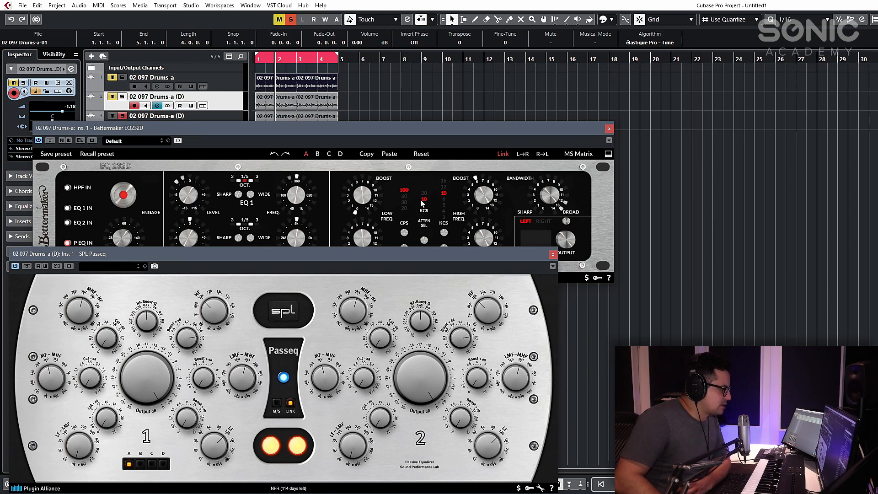
pyautogui.click(426, 221)
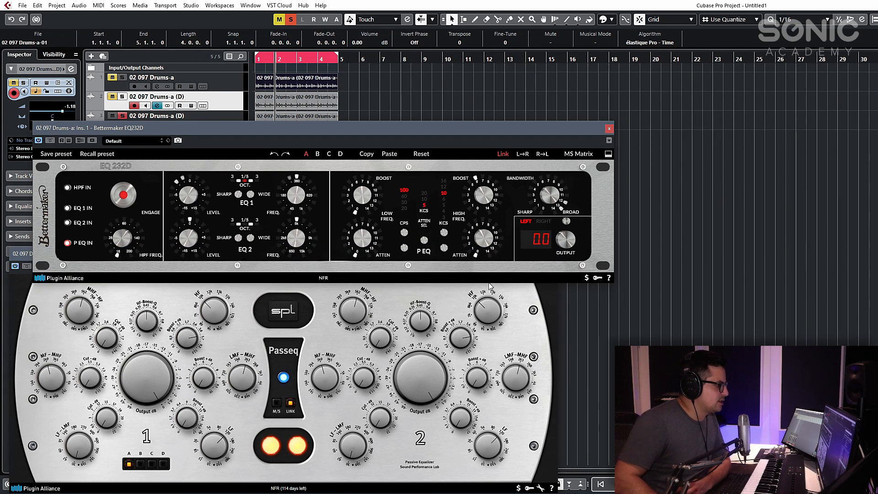
pyautogui.moveTo(543, 201)
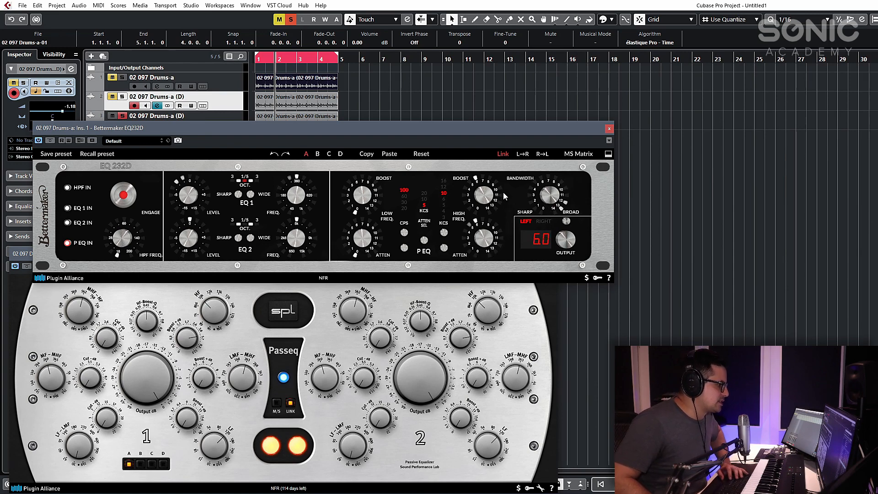
pyautogui.click(122, 116)
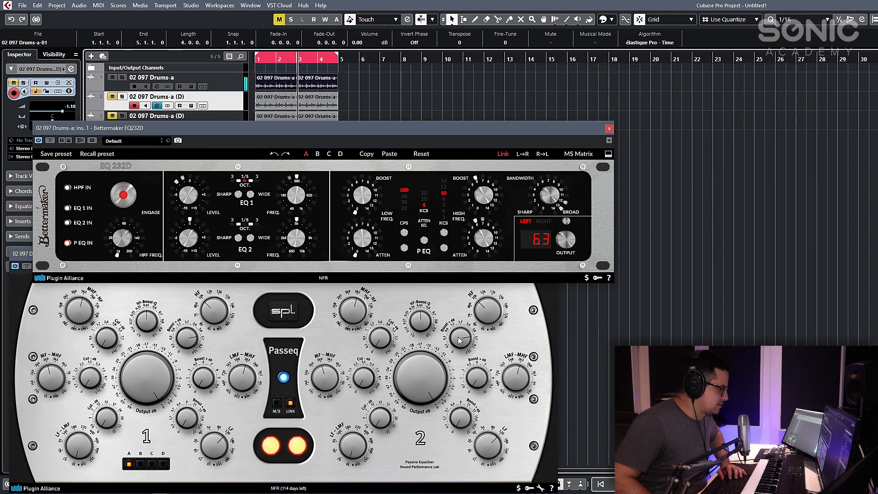
pyautogui.click(386, 330)
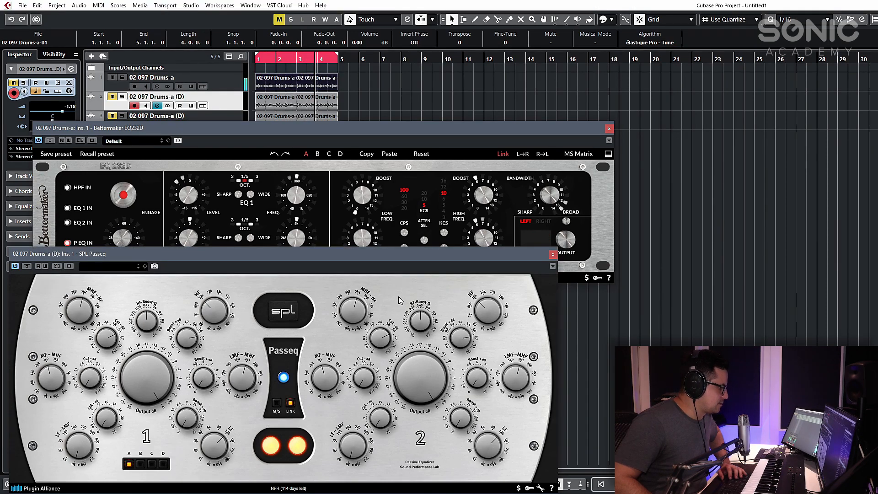
# - Compare the matched high boost-and-cut settings of both EQs by alternating solo between the third and first drum tracks
pyautogui.click(123, 116)
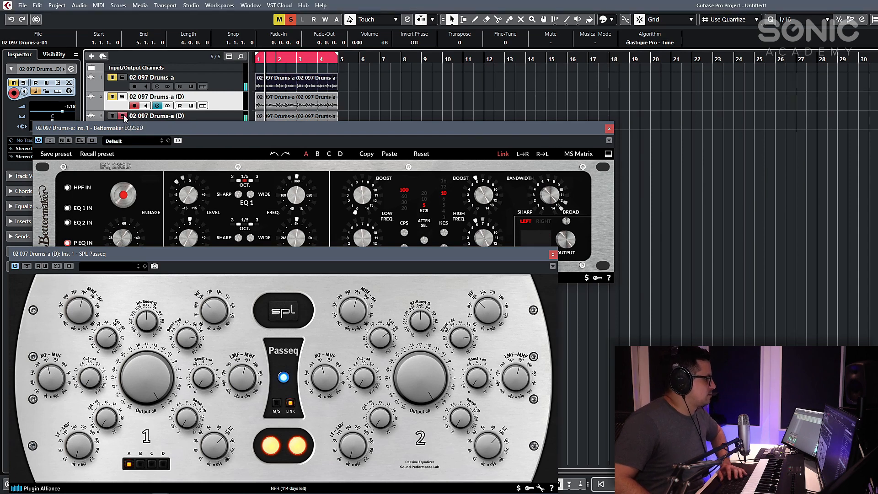
pyautogui.click(122, 116)
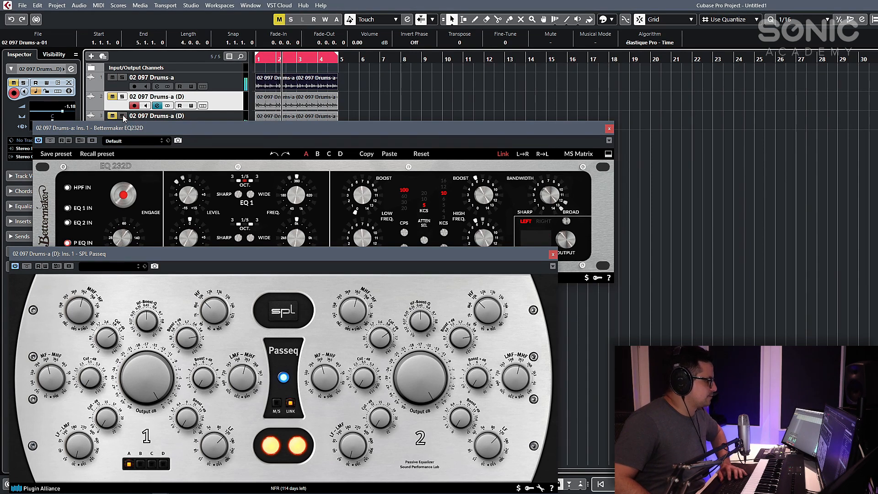
pyautogui.click(123, 116)
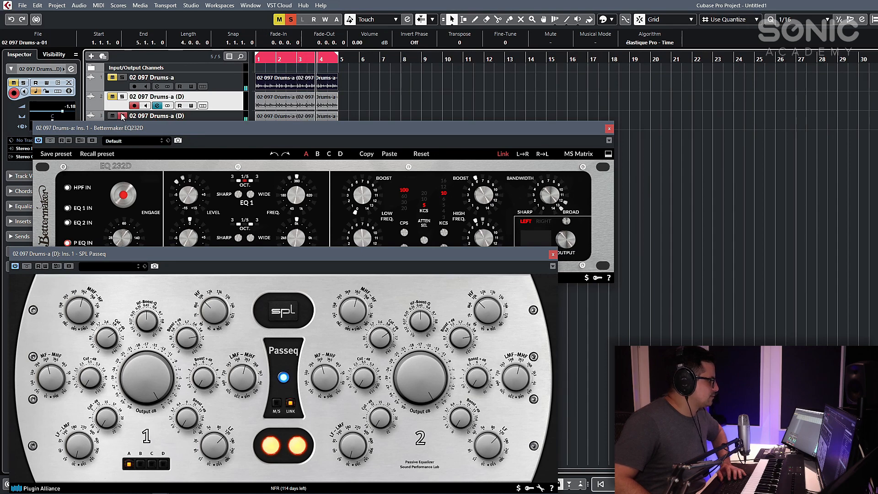
pyautogui.click(123, 117)
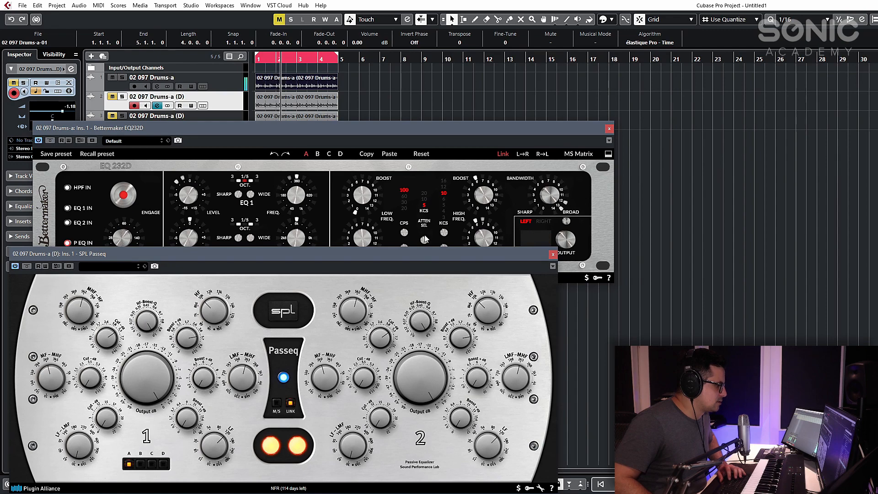
pyautogui.click(122, 116)
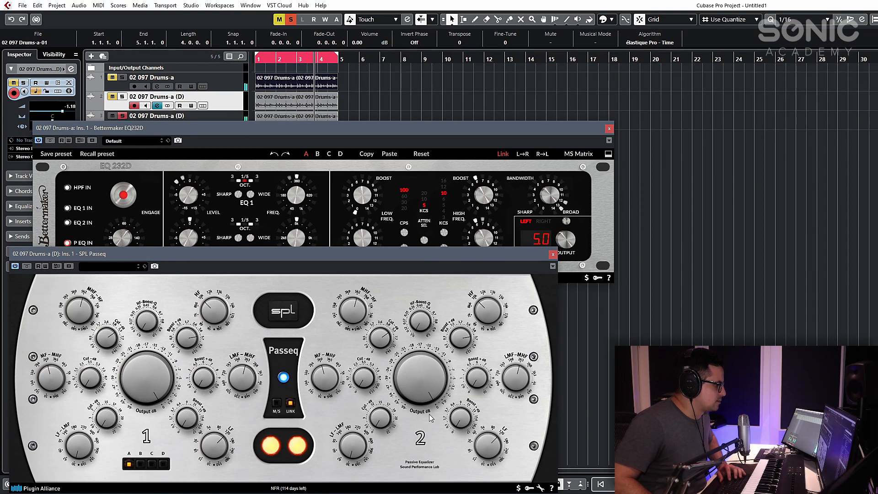
pyautogui.click(122, 77)
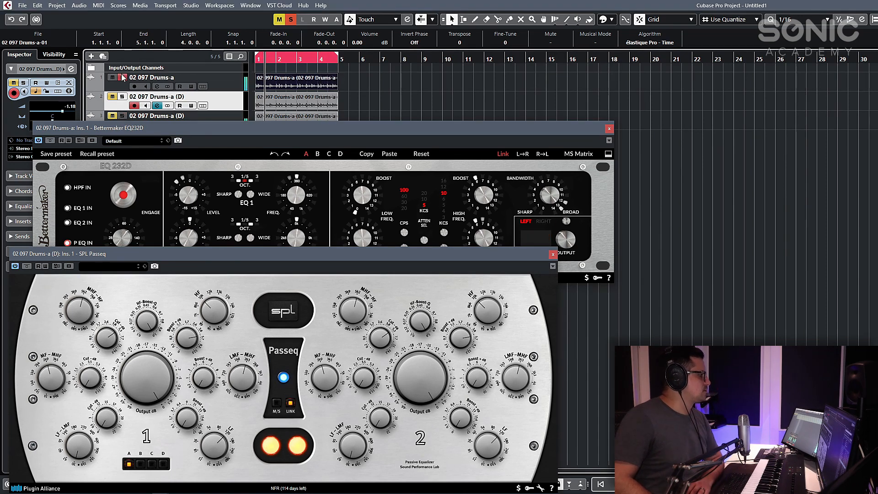
pyautogui.click(122, 116)
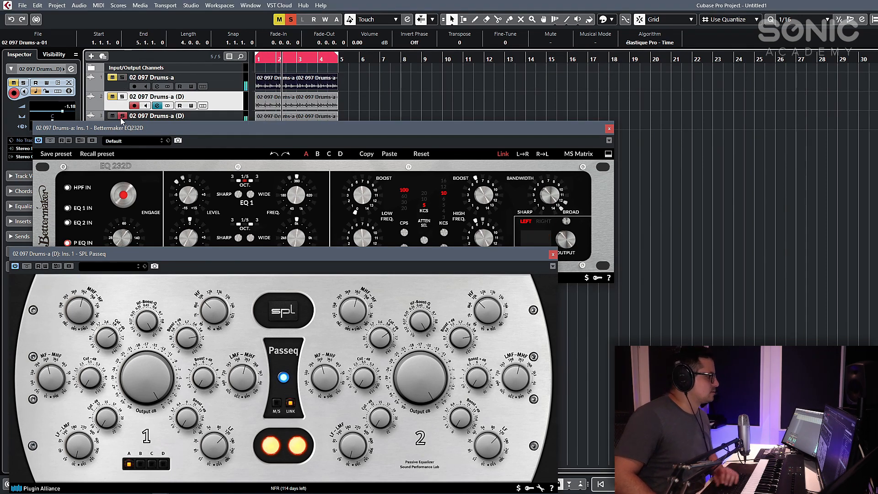
pyautogui.click(120, 118)
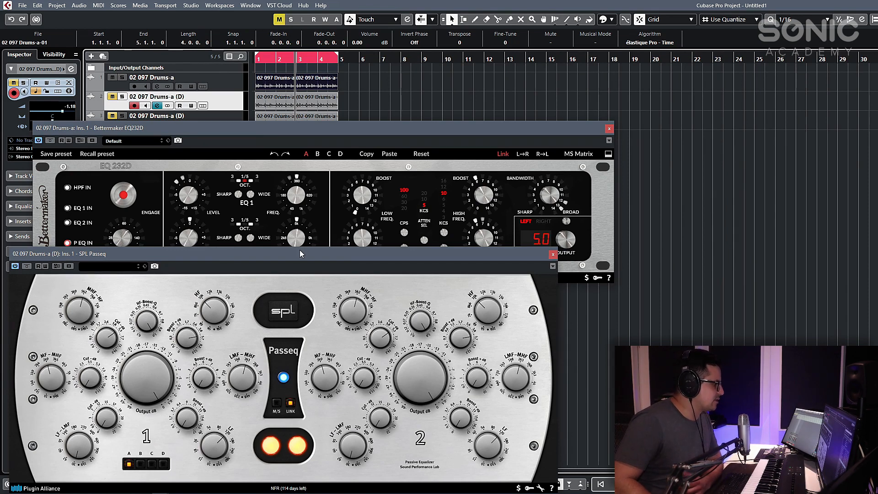
# - Put away the SPL Passeq, show the Tube-Tech Equalizers mk II inserted on the second drum track, and close it again
pyautogui.moveTo(300, 251); pyautogui.dragTo(323, 220)
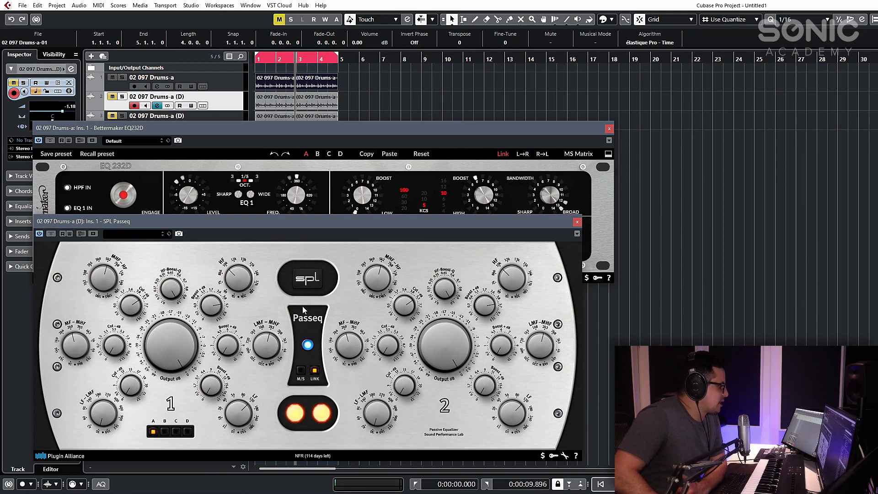
pyautogui.moveTo(298, 222); pyautogui.dragTo(298, 223)
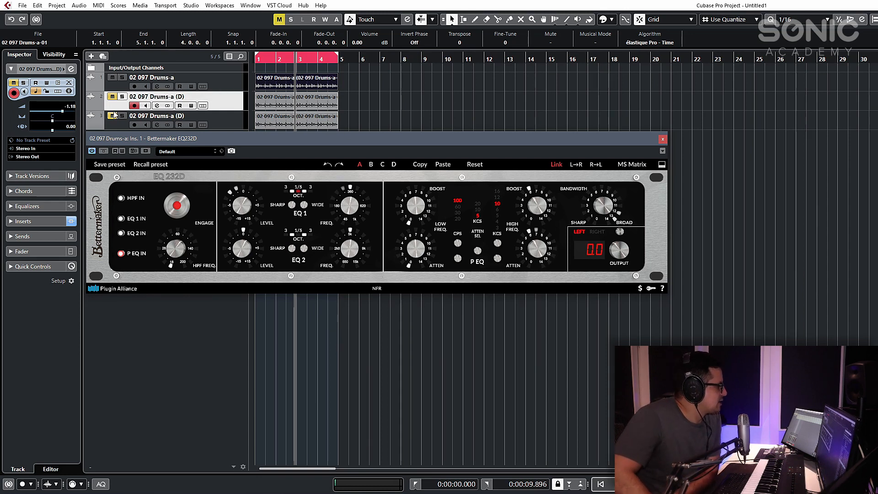
pyautogui.click(157, 105)
pyautogui.click(284, 100)
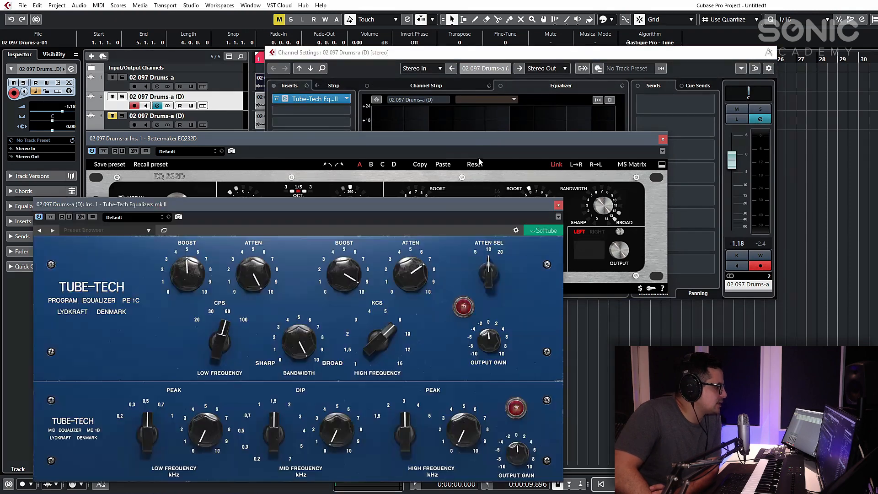
pyautogui.moveTo(412, 218); pyautogui.dragTo(436, 205)
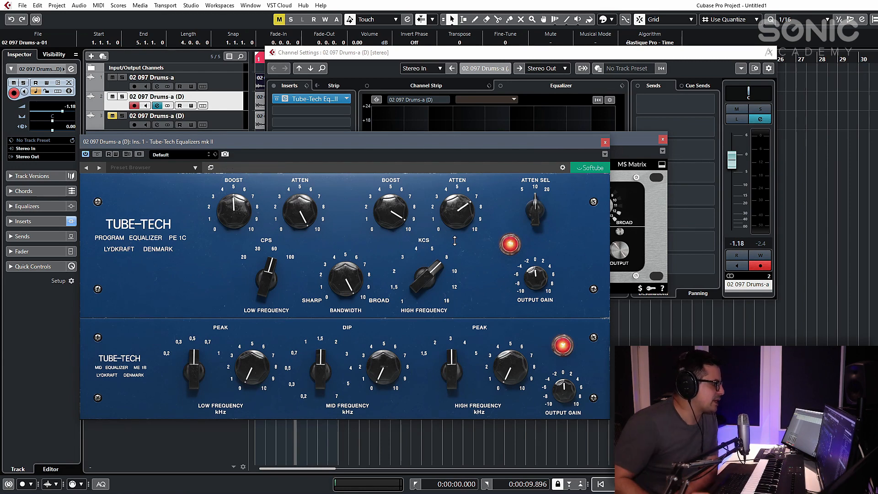
pyautogui.moveTo(346, 150); pyautogui.dragTo(304, 181)
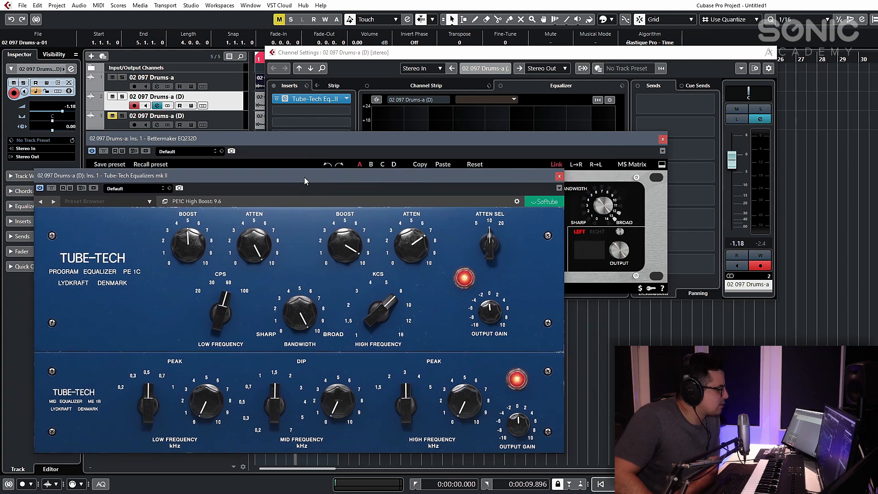
pyautogui.click(558, 177)
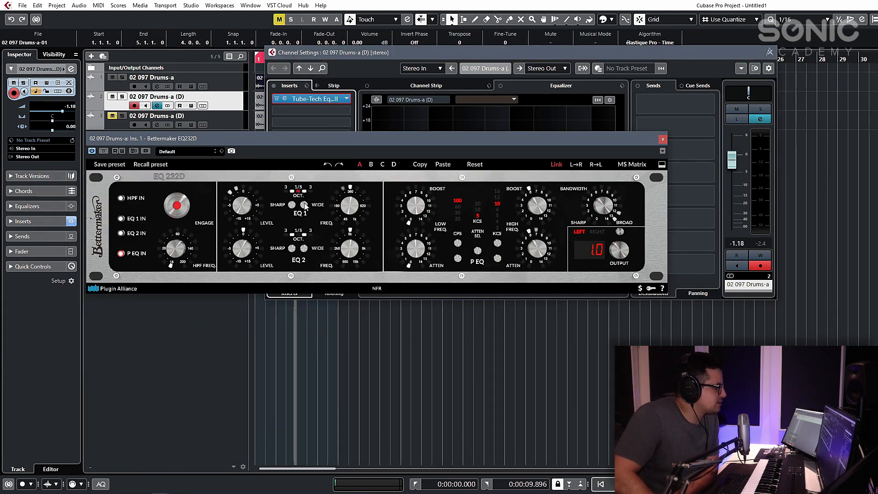
# - Engage EQ 1 and EQ 2 on the Bettermaker EQ232D and move its window clear of the channel's insert slots
pyautogui.click(304, 205)
pyautogui.click(294, 206)
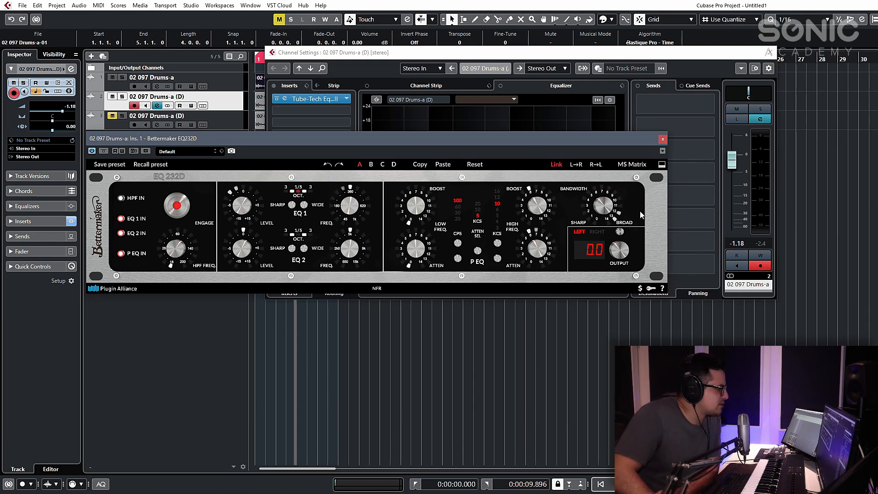
pyautogui.moveTo(284, 140); pyautogui.dragTo(276, 255)
pyautogui.click(282, 124)
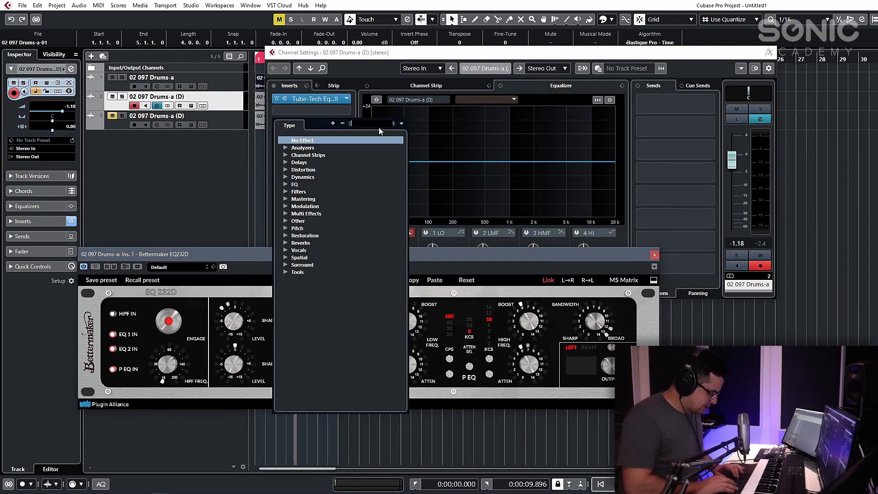
pyautogui.write('spl')
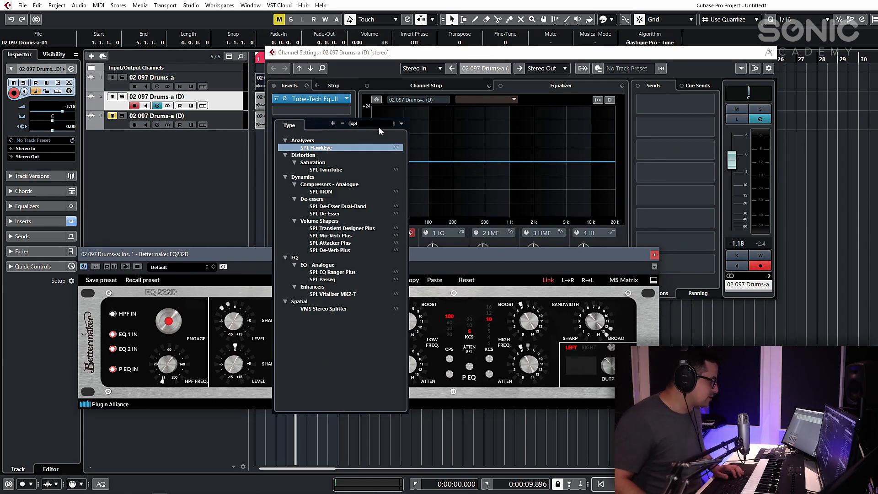
pyautogui.click(110, 153)
# - Open the SPL Passeq from the third drum track's first insert and place its window over the Bettermaker
pyautogui.click(160, 127)
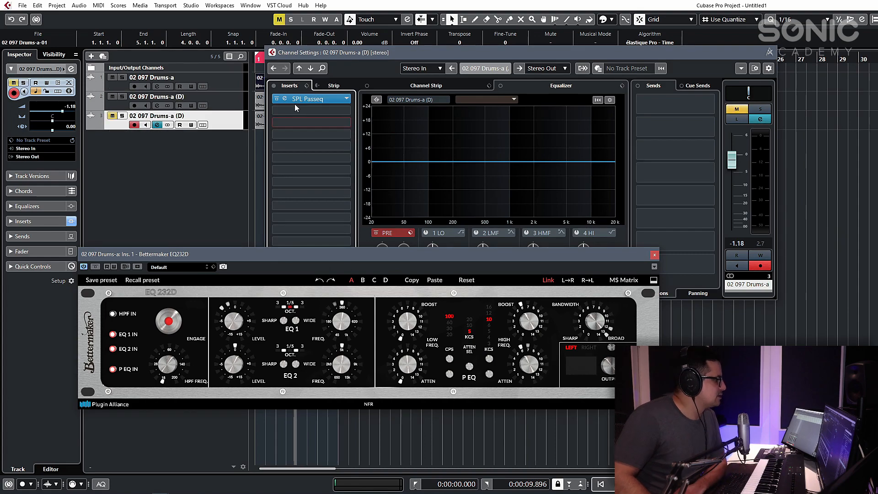
pyautogui.click(284, 99)
pyautogui.moveTo(339, 224); pyautogui.dragTo(377, 169)
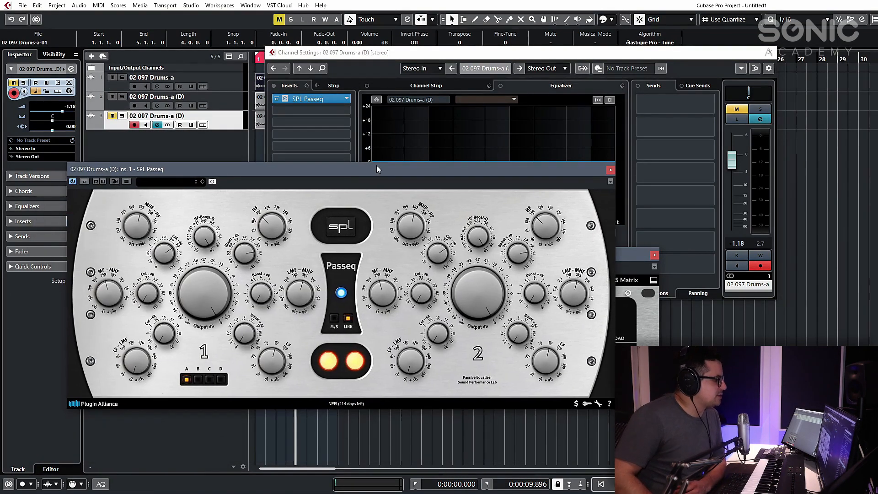